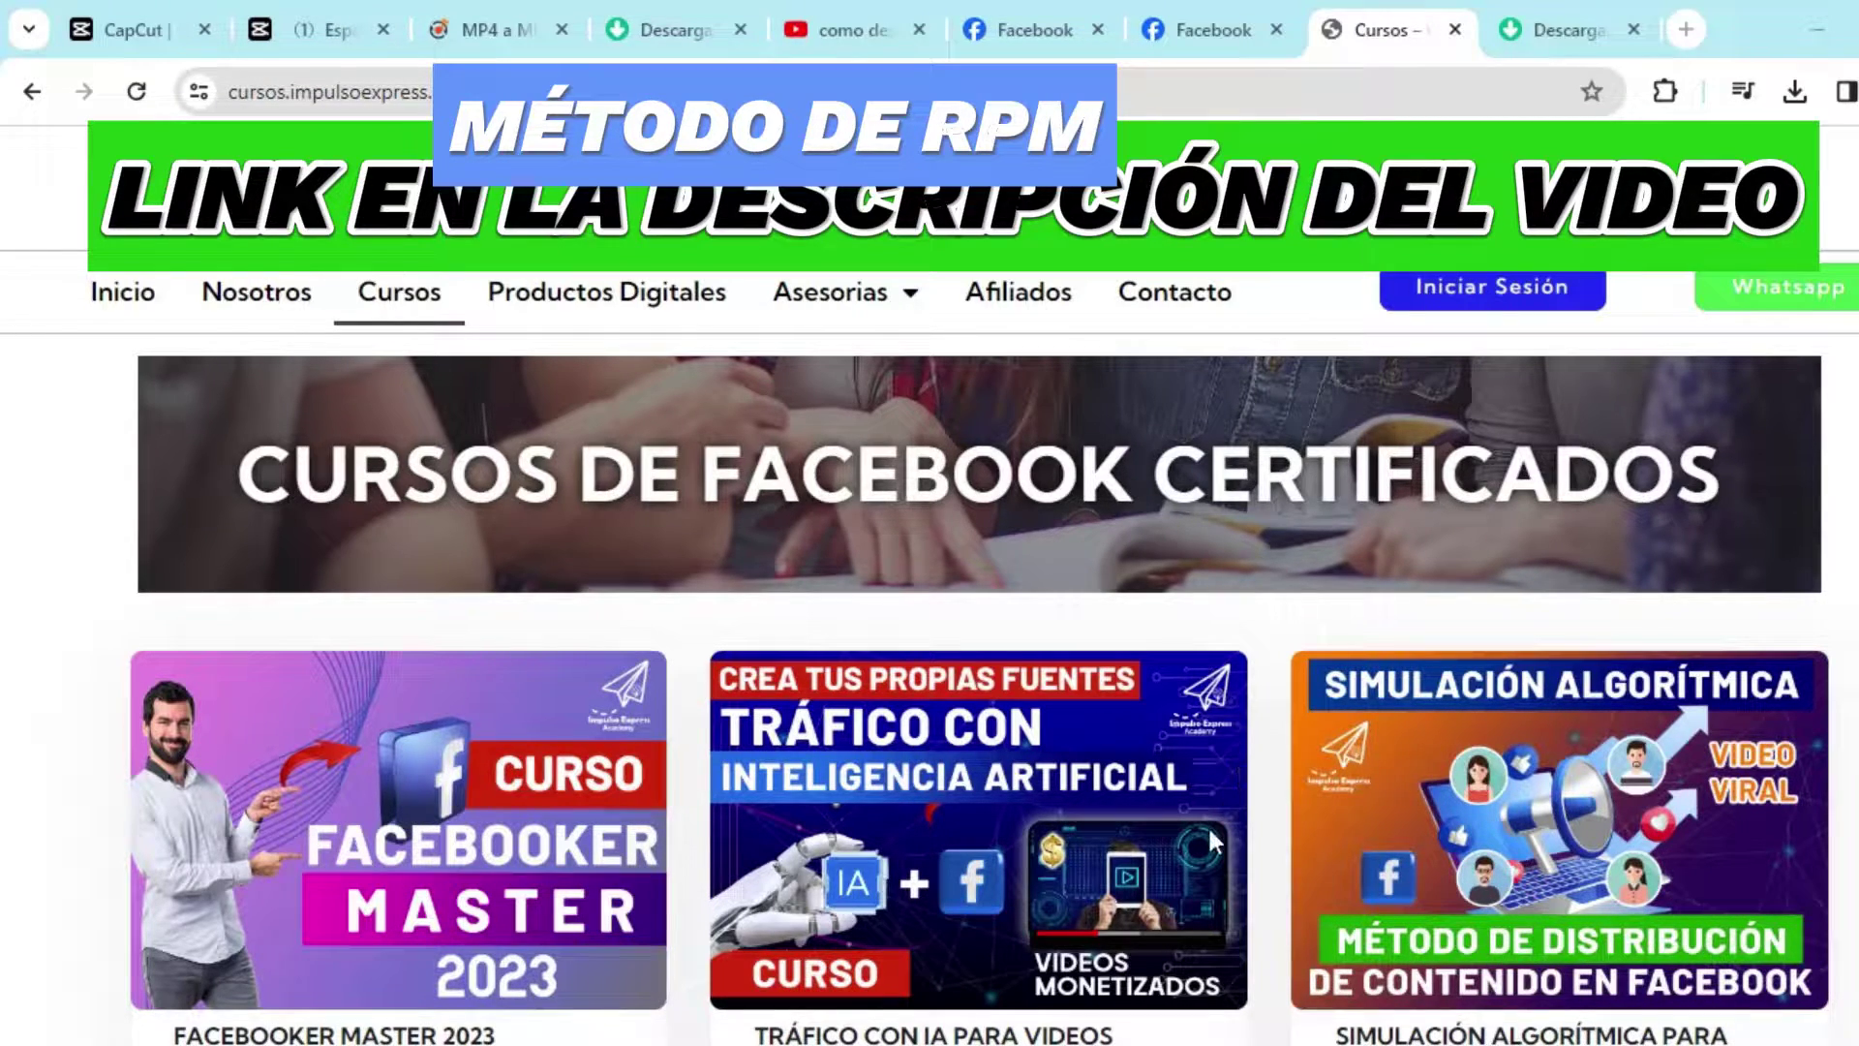
Step: Switch to the open Facebook page, go to the Historias Life page and look over its content
click(1182, 29)
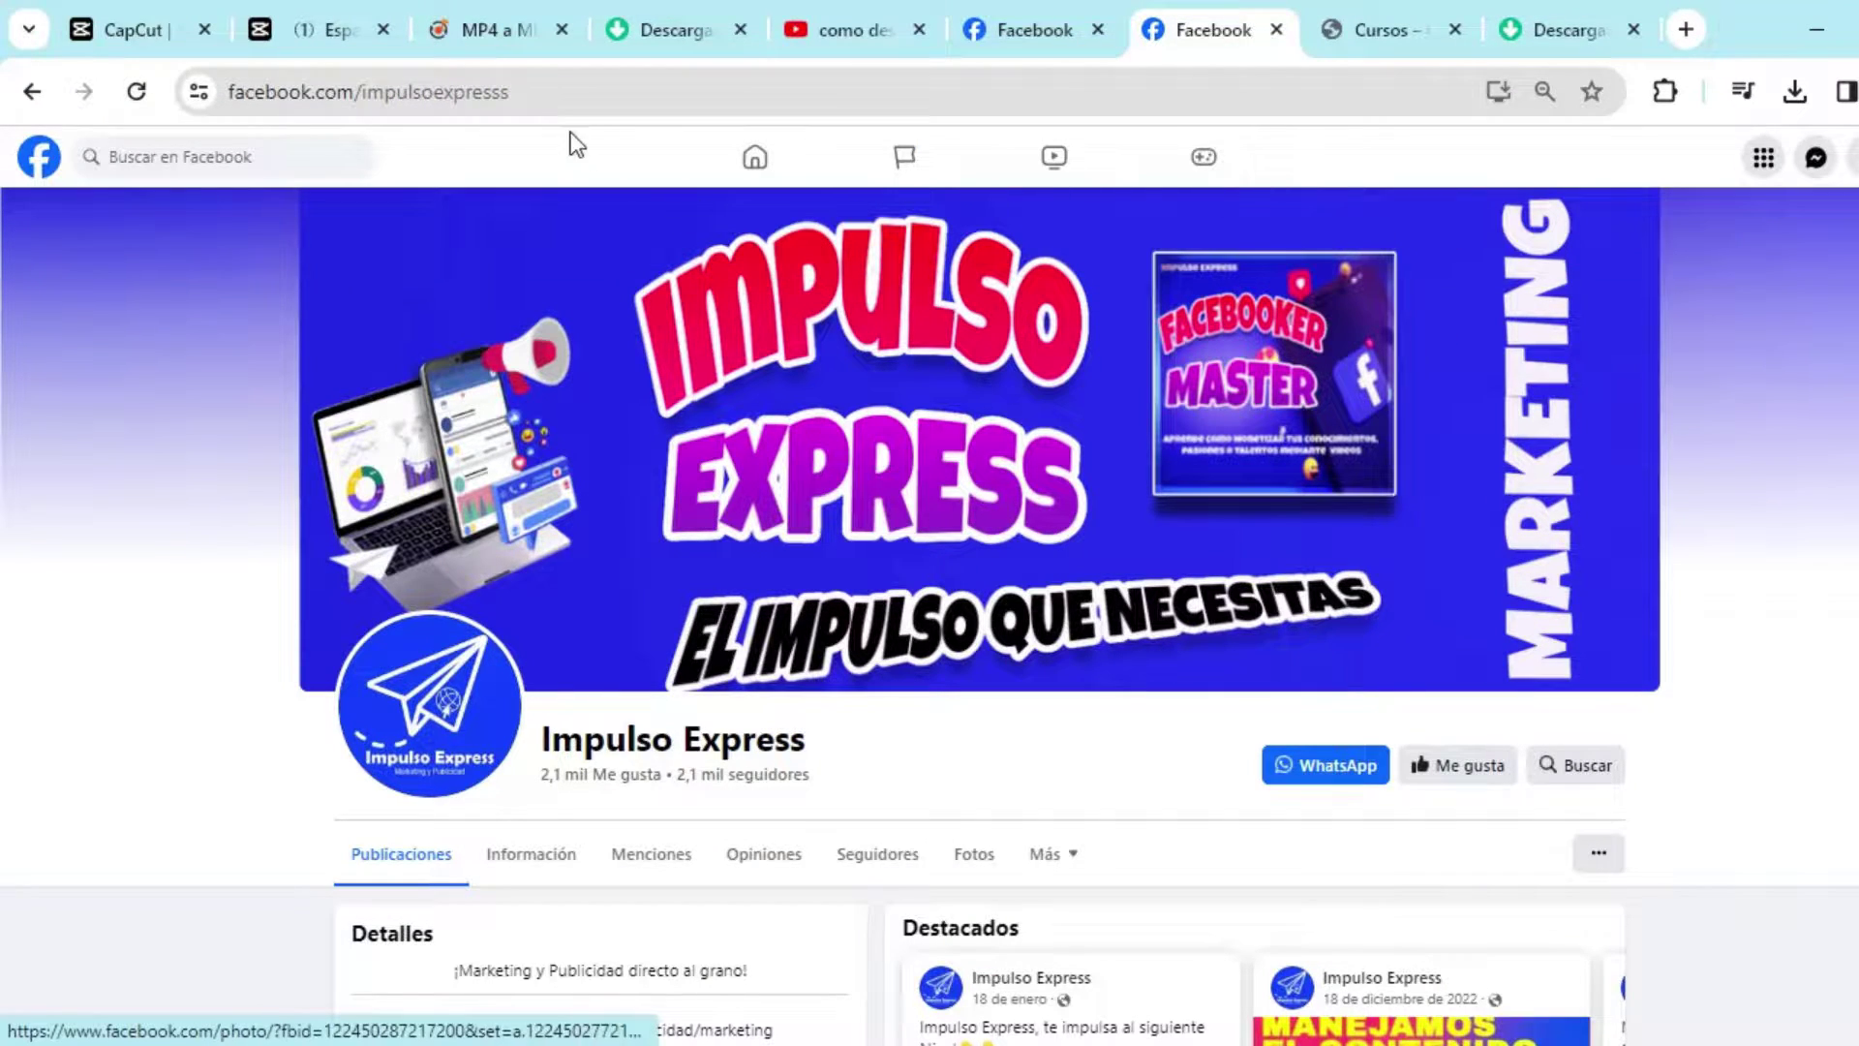
click(568, 91)
click(643, 92)
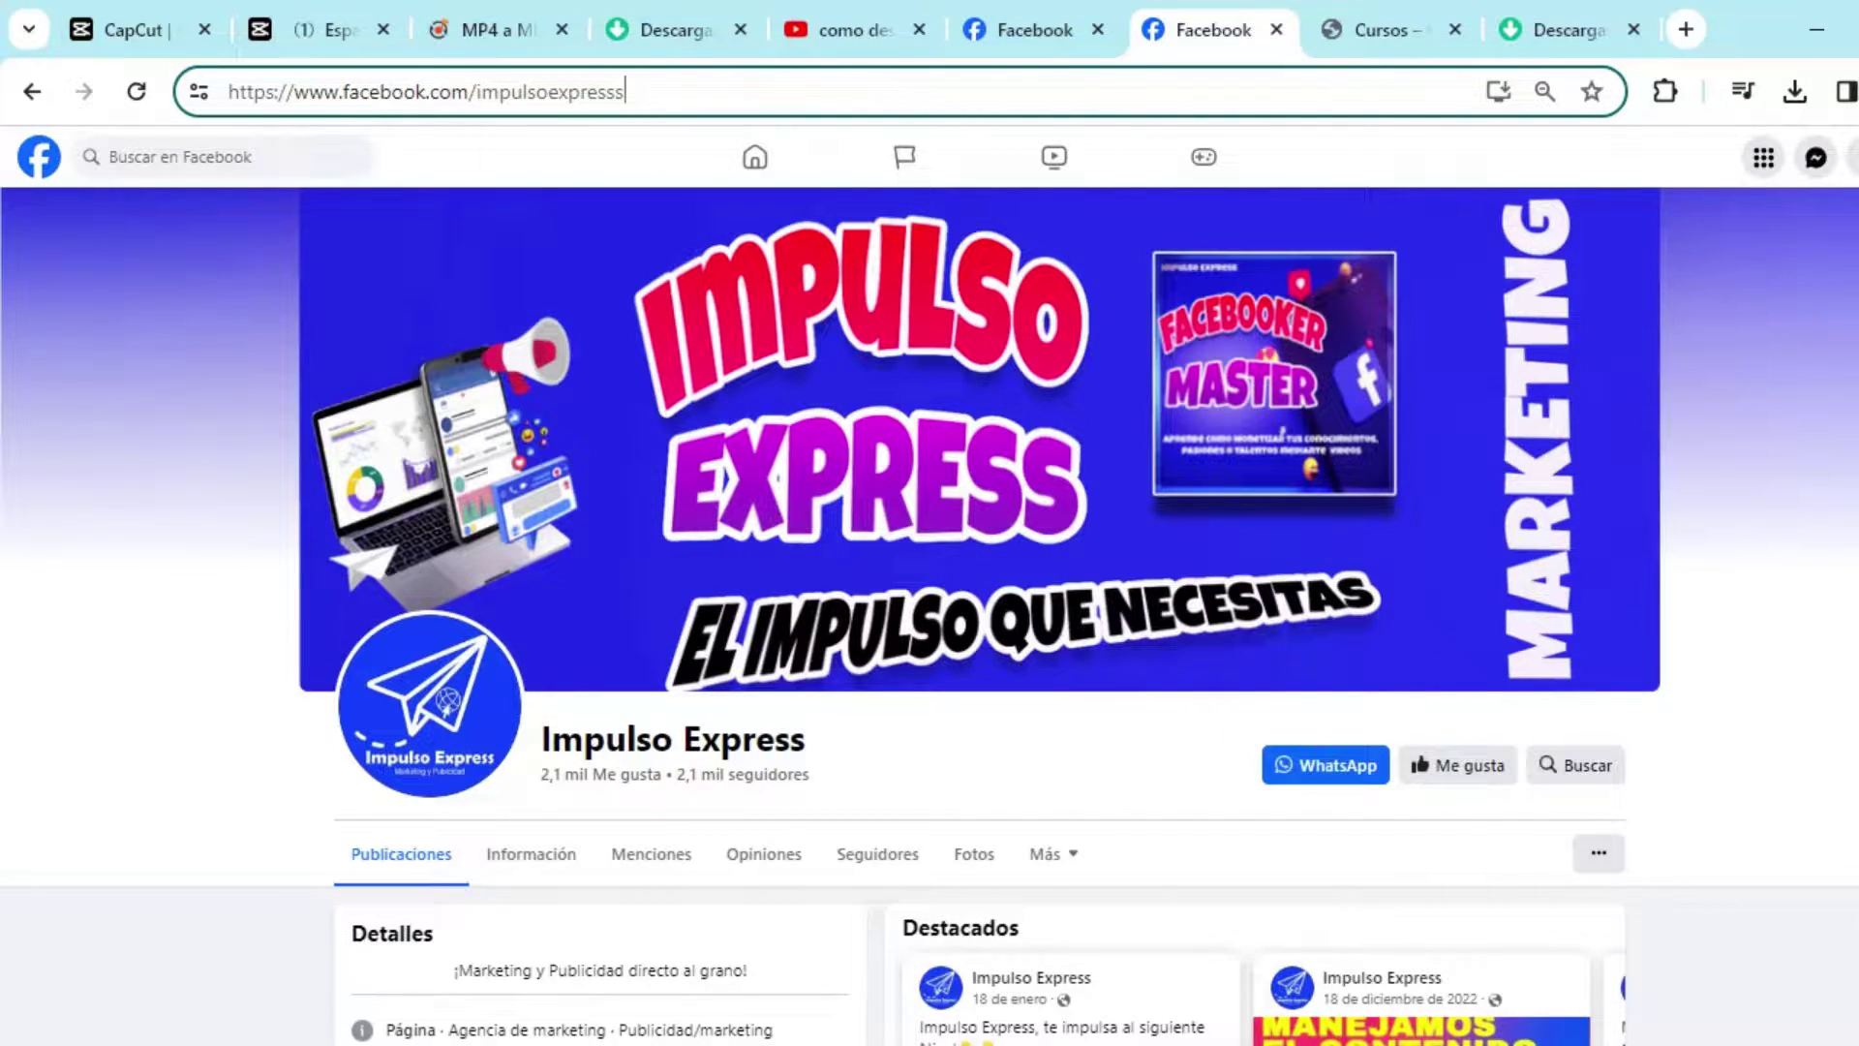
click(1851, 157)
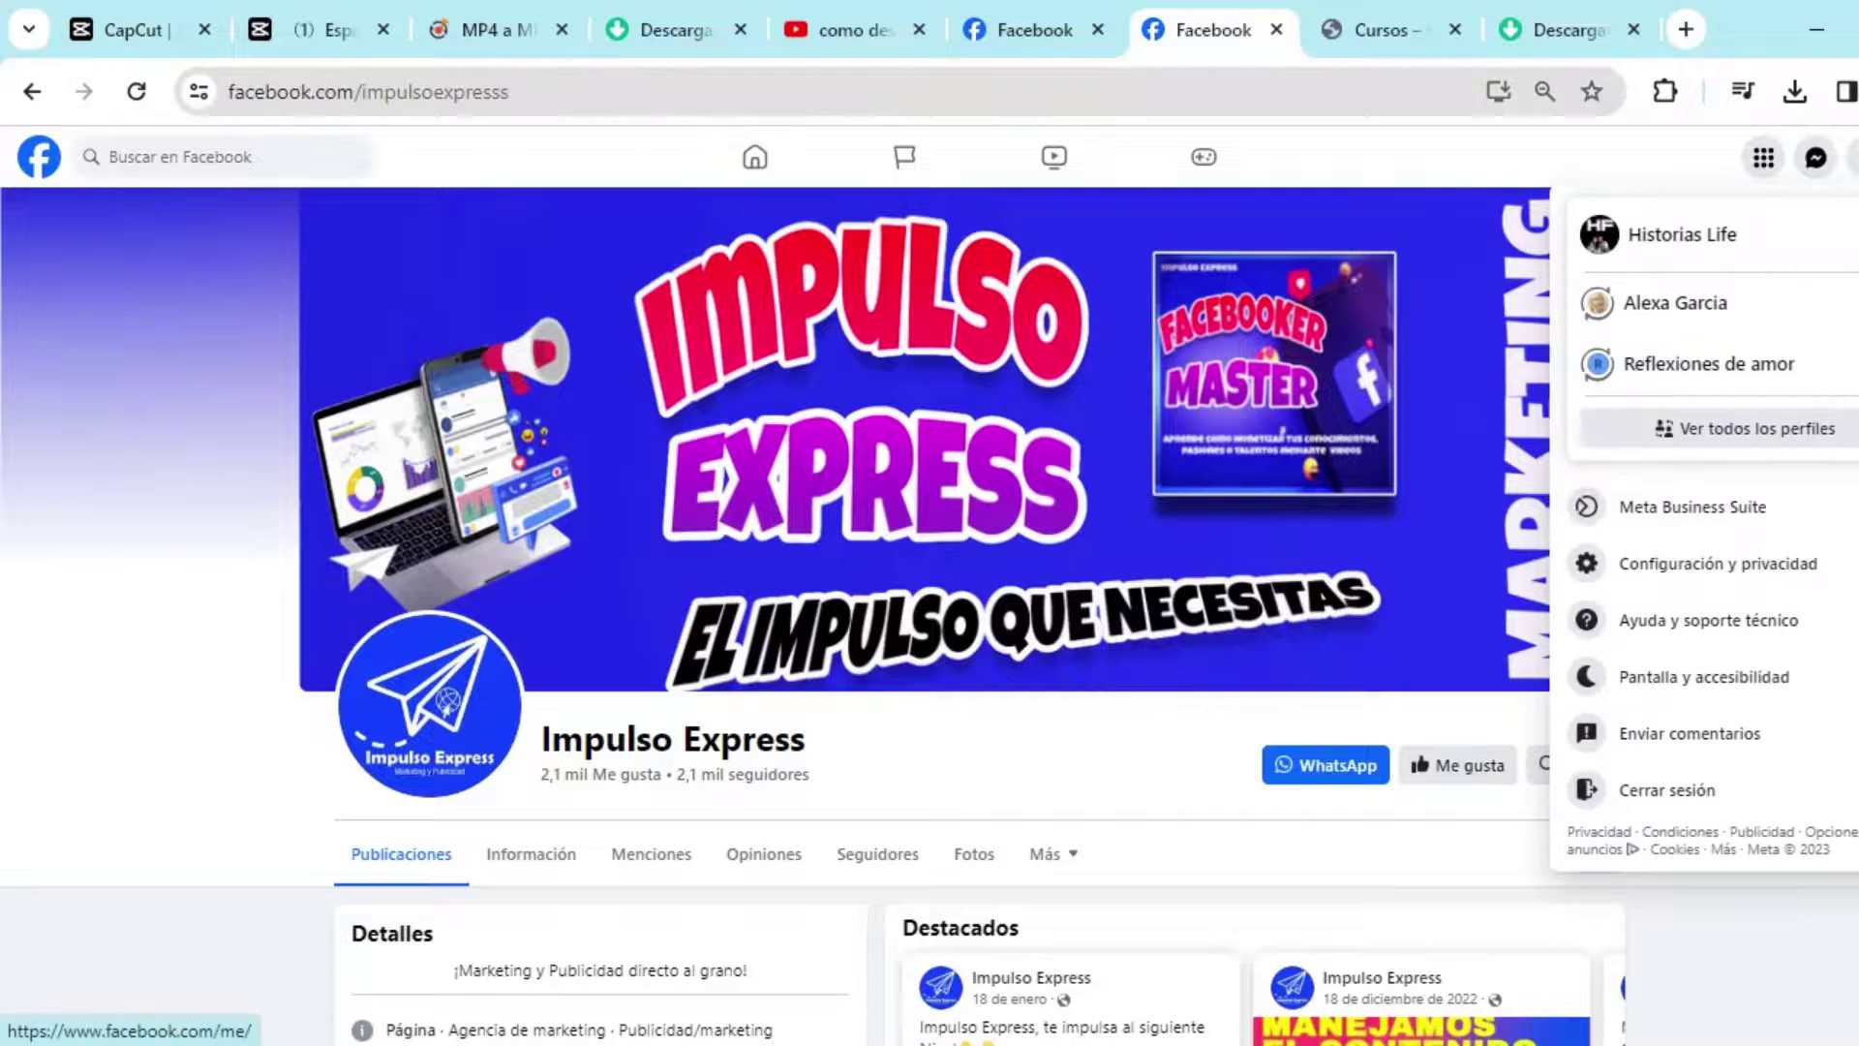
click(1758, 242)
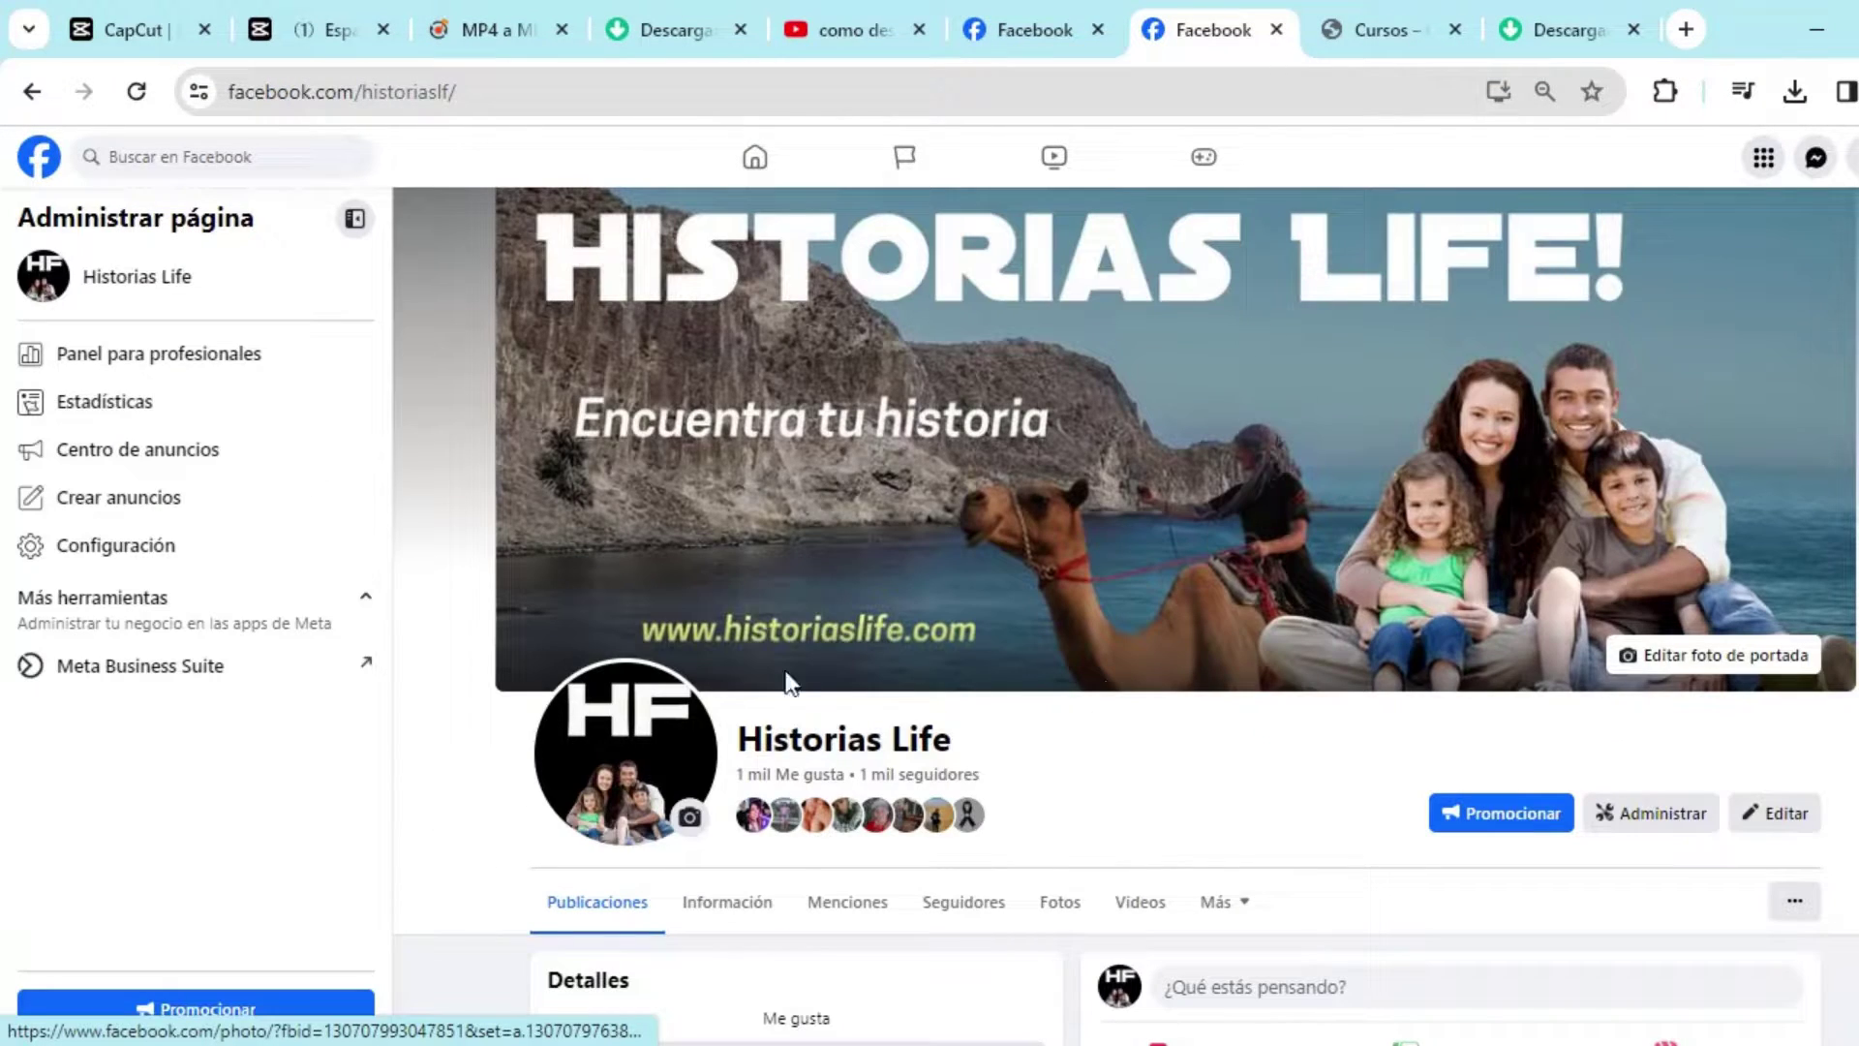
scroll(968, 550, down, 2)
scroll(958, 571, down, 5)
scroll(997, 589, up, 7)
scroll(1051, 542, down, 7)
scroll(1051, 533, down, 2)
scroll(1047, 523, up, 9)
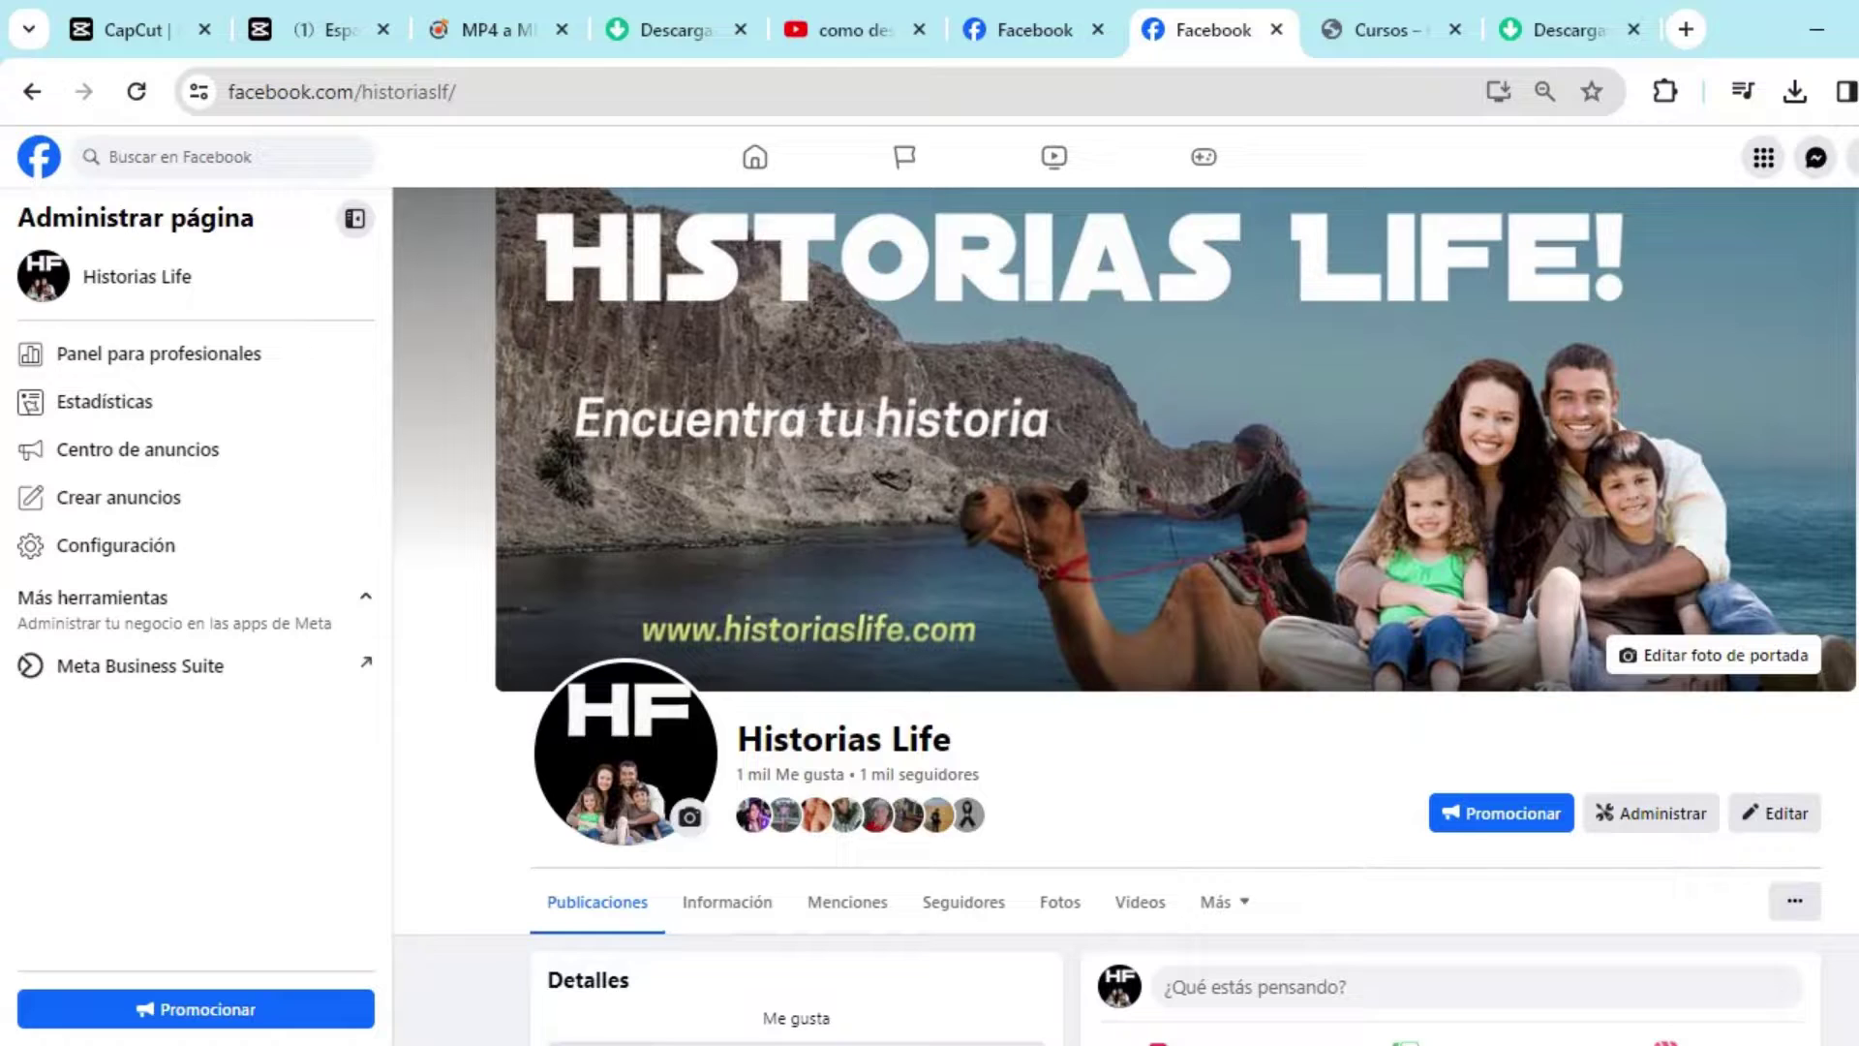
Step: Open the Historias Life page's Configuración and go to the Publicaciones públicas section under Privacidad
click(1851, 157)
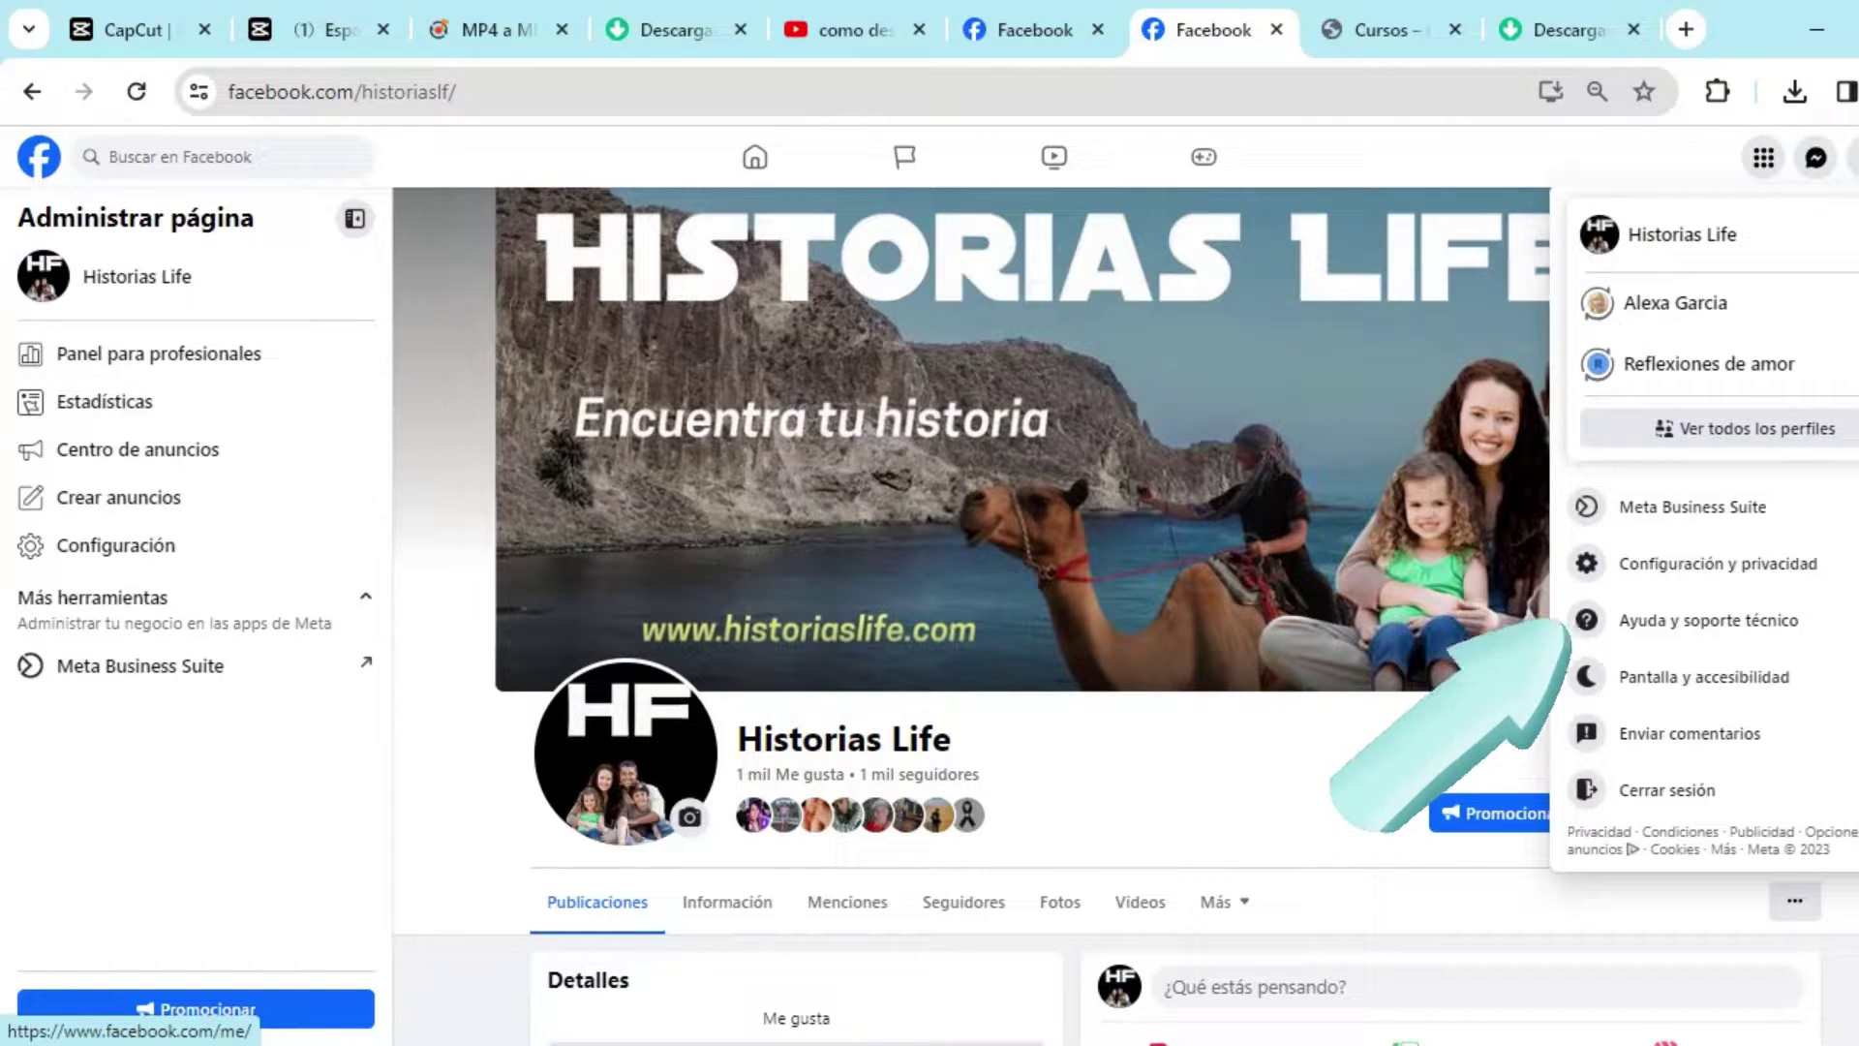
click(1718, 573)
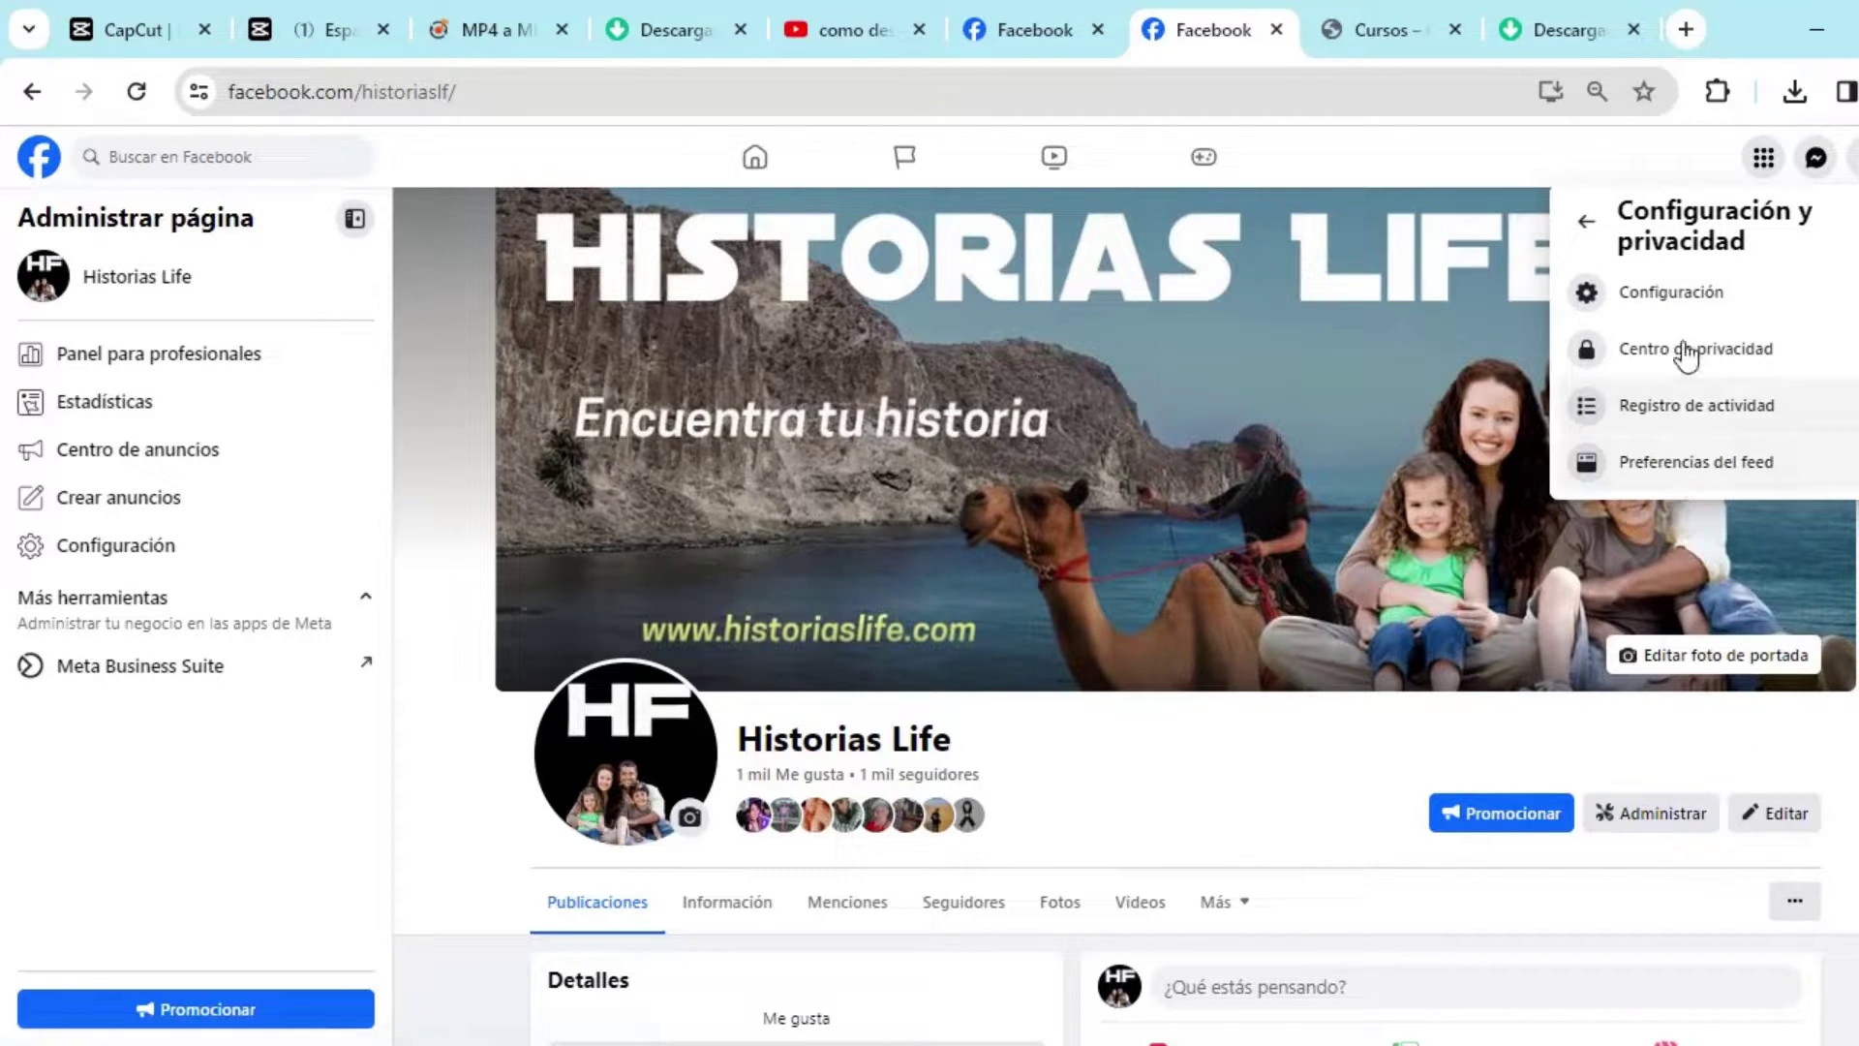
click(1673, 292)
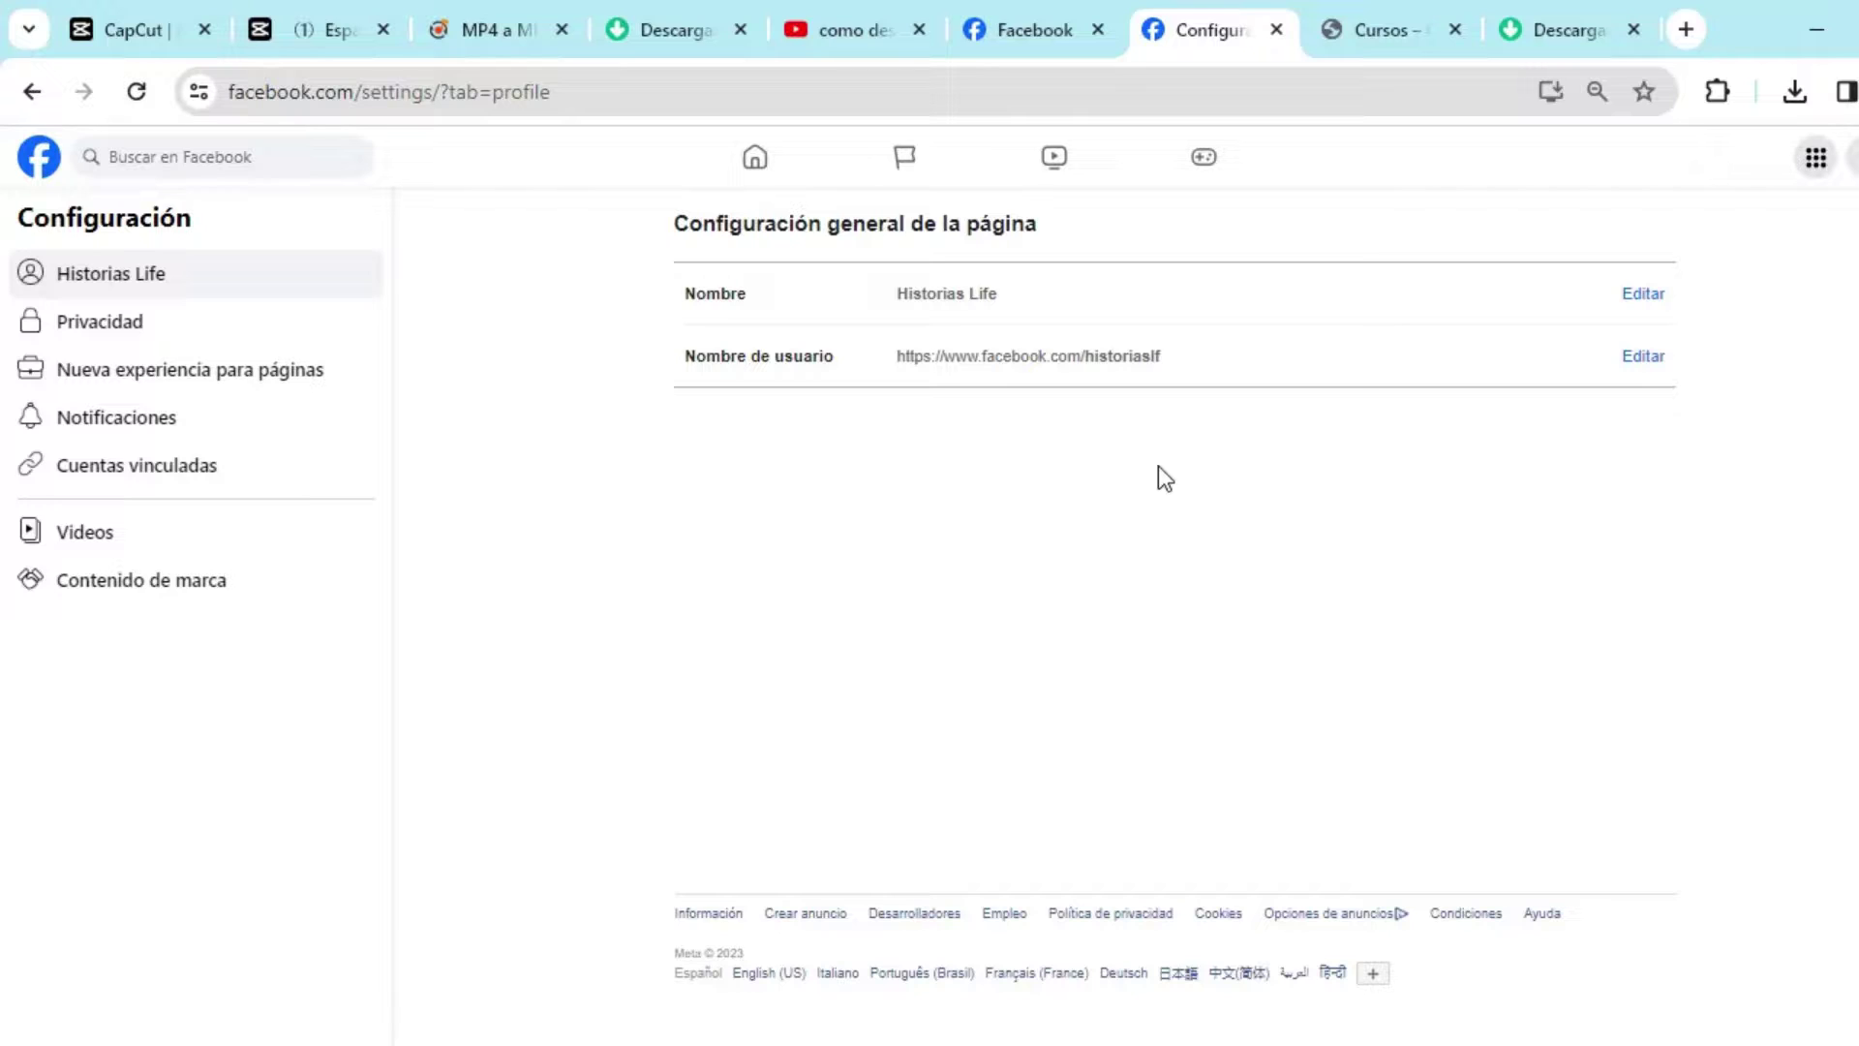
click(210, 391)
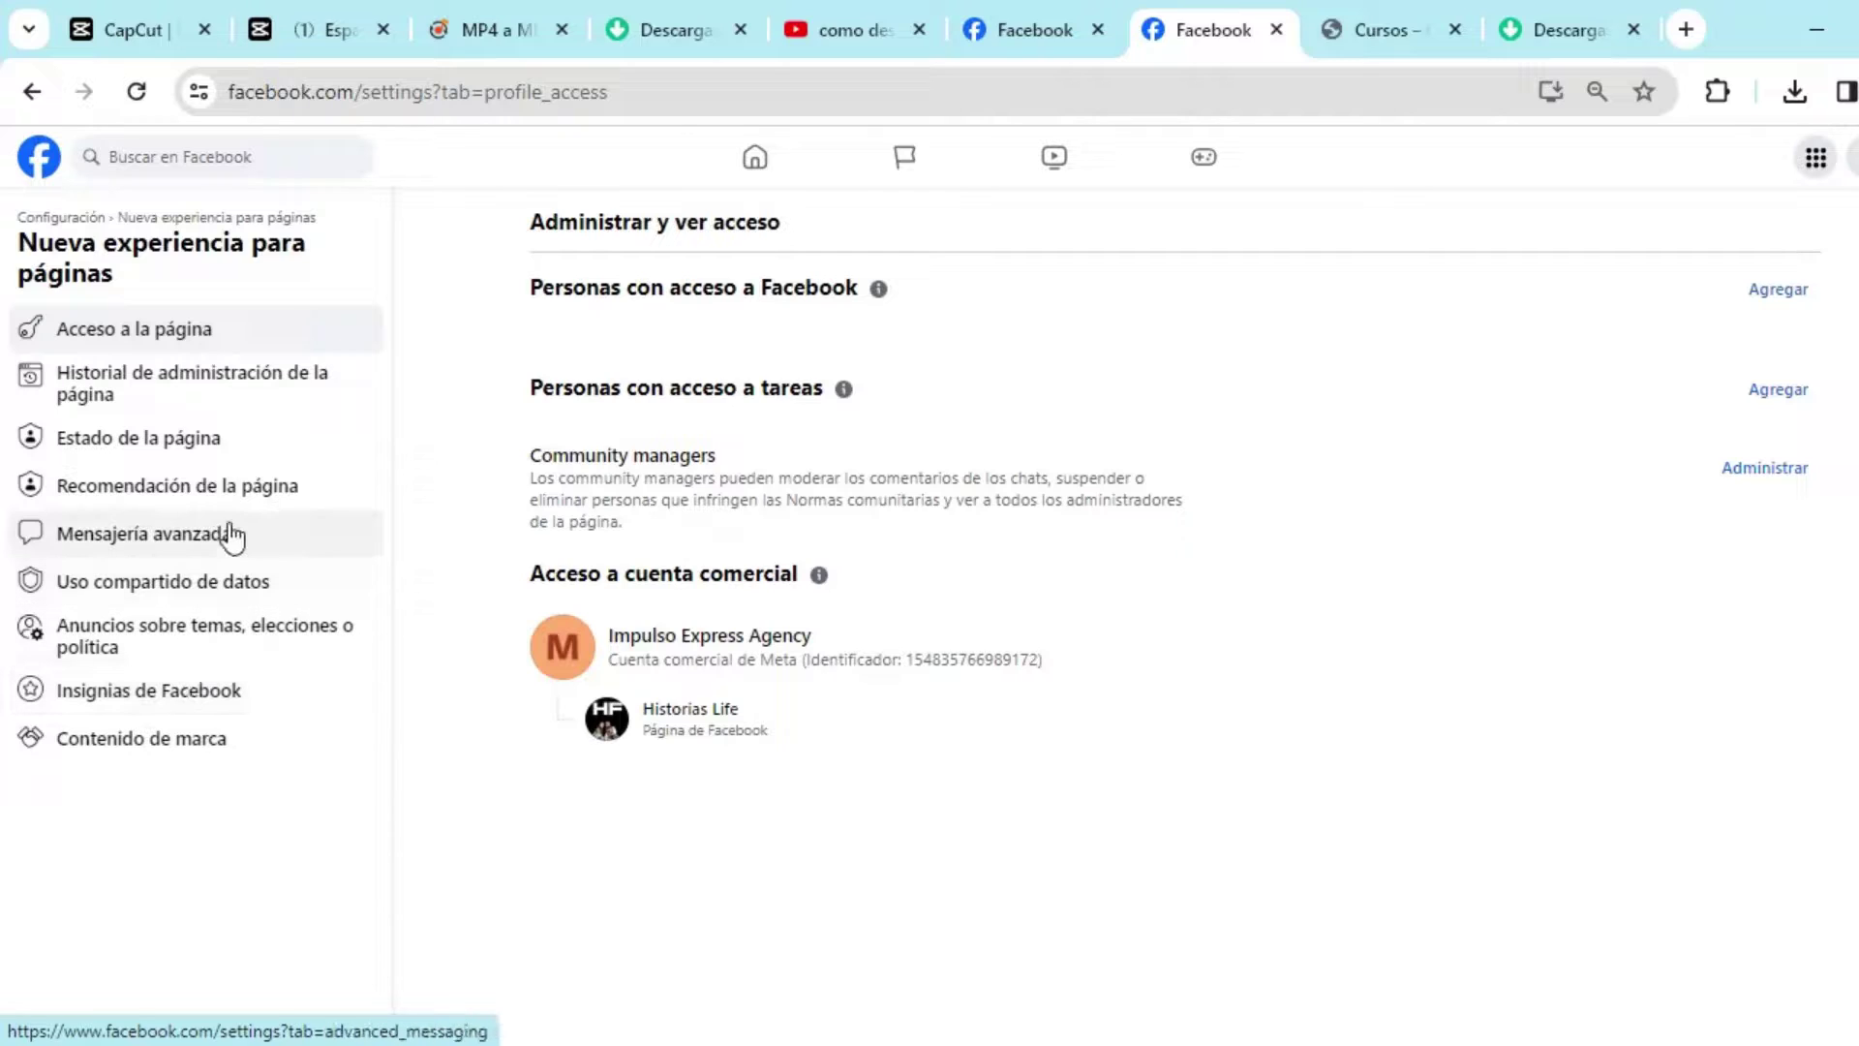
click(77, 220)
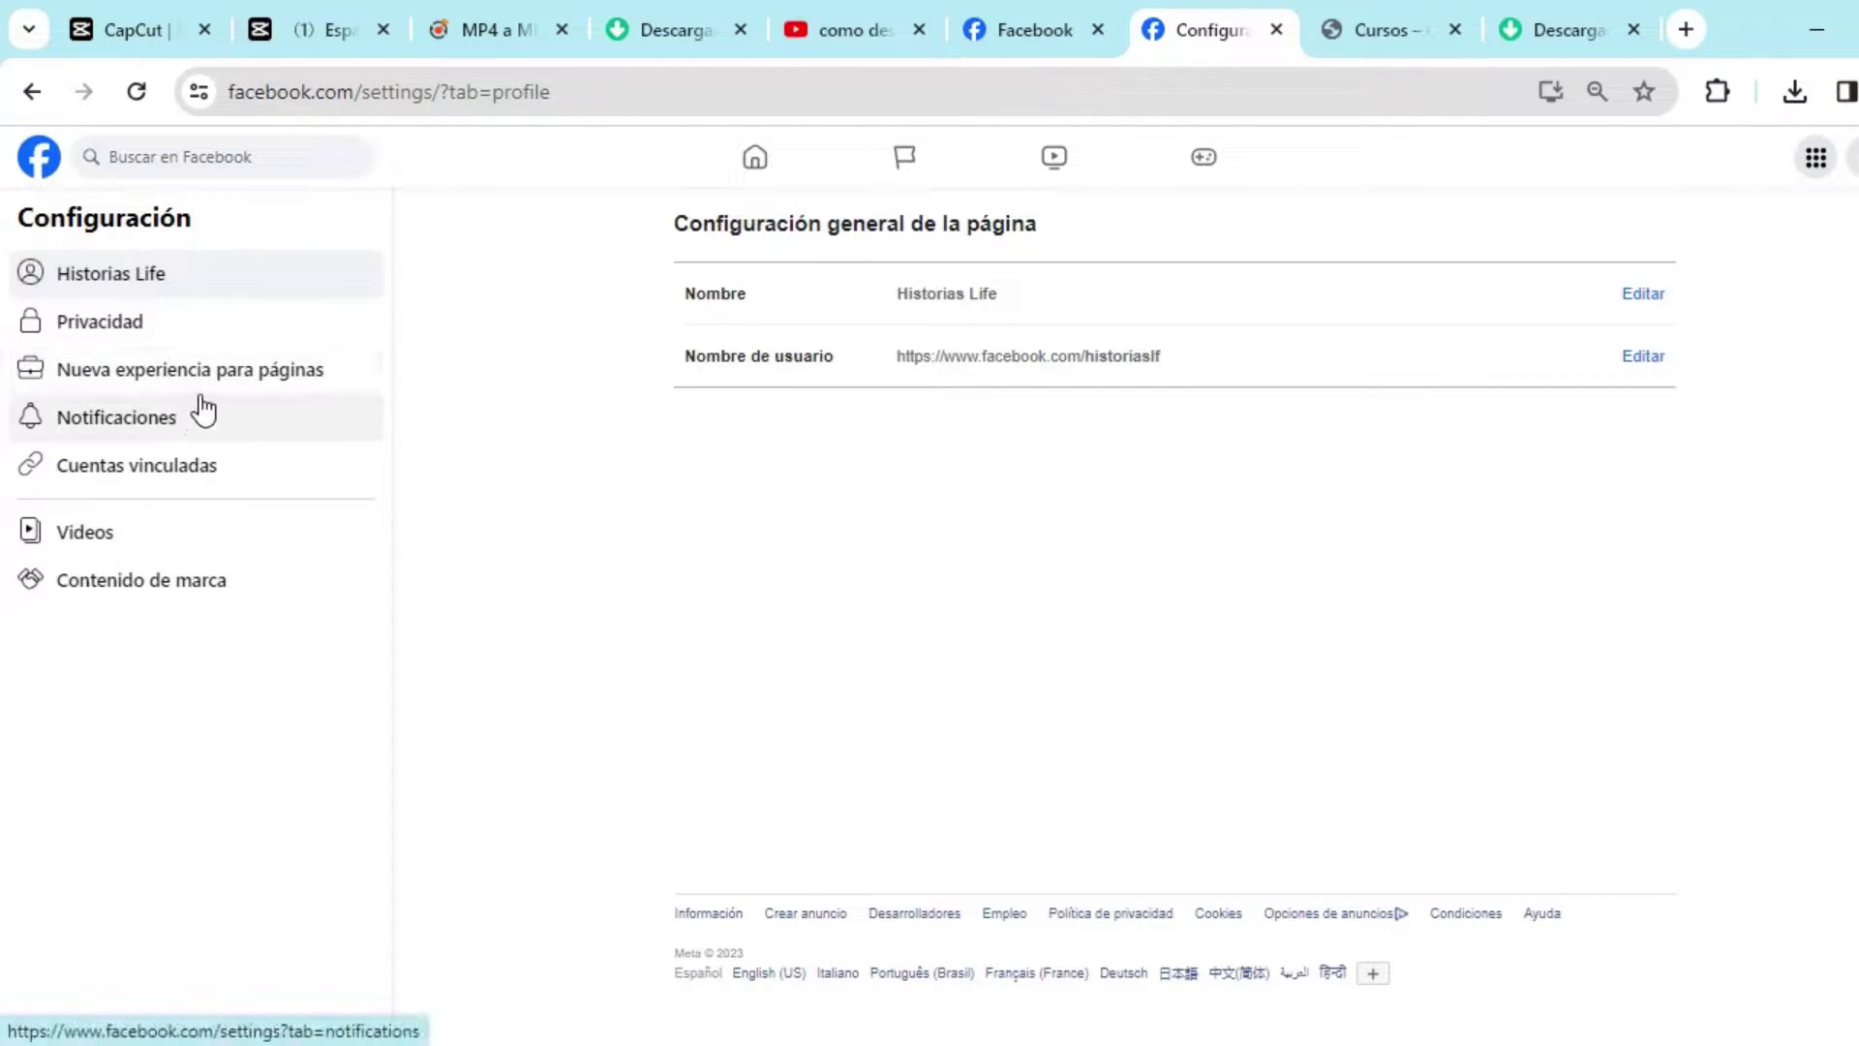
click(191, 330)
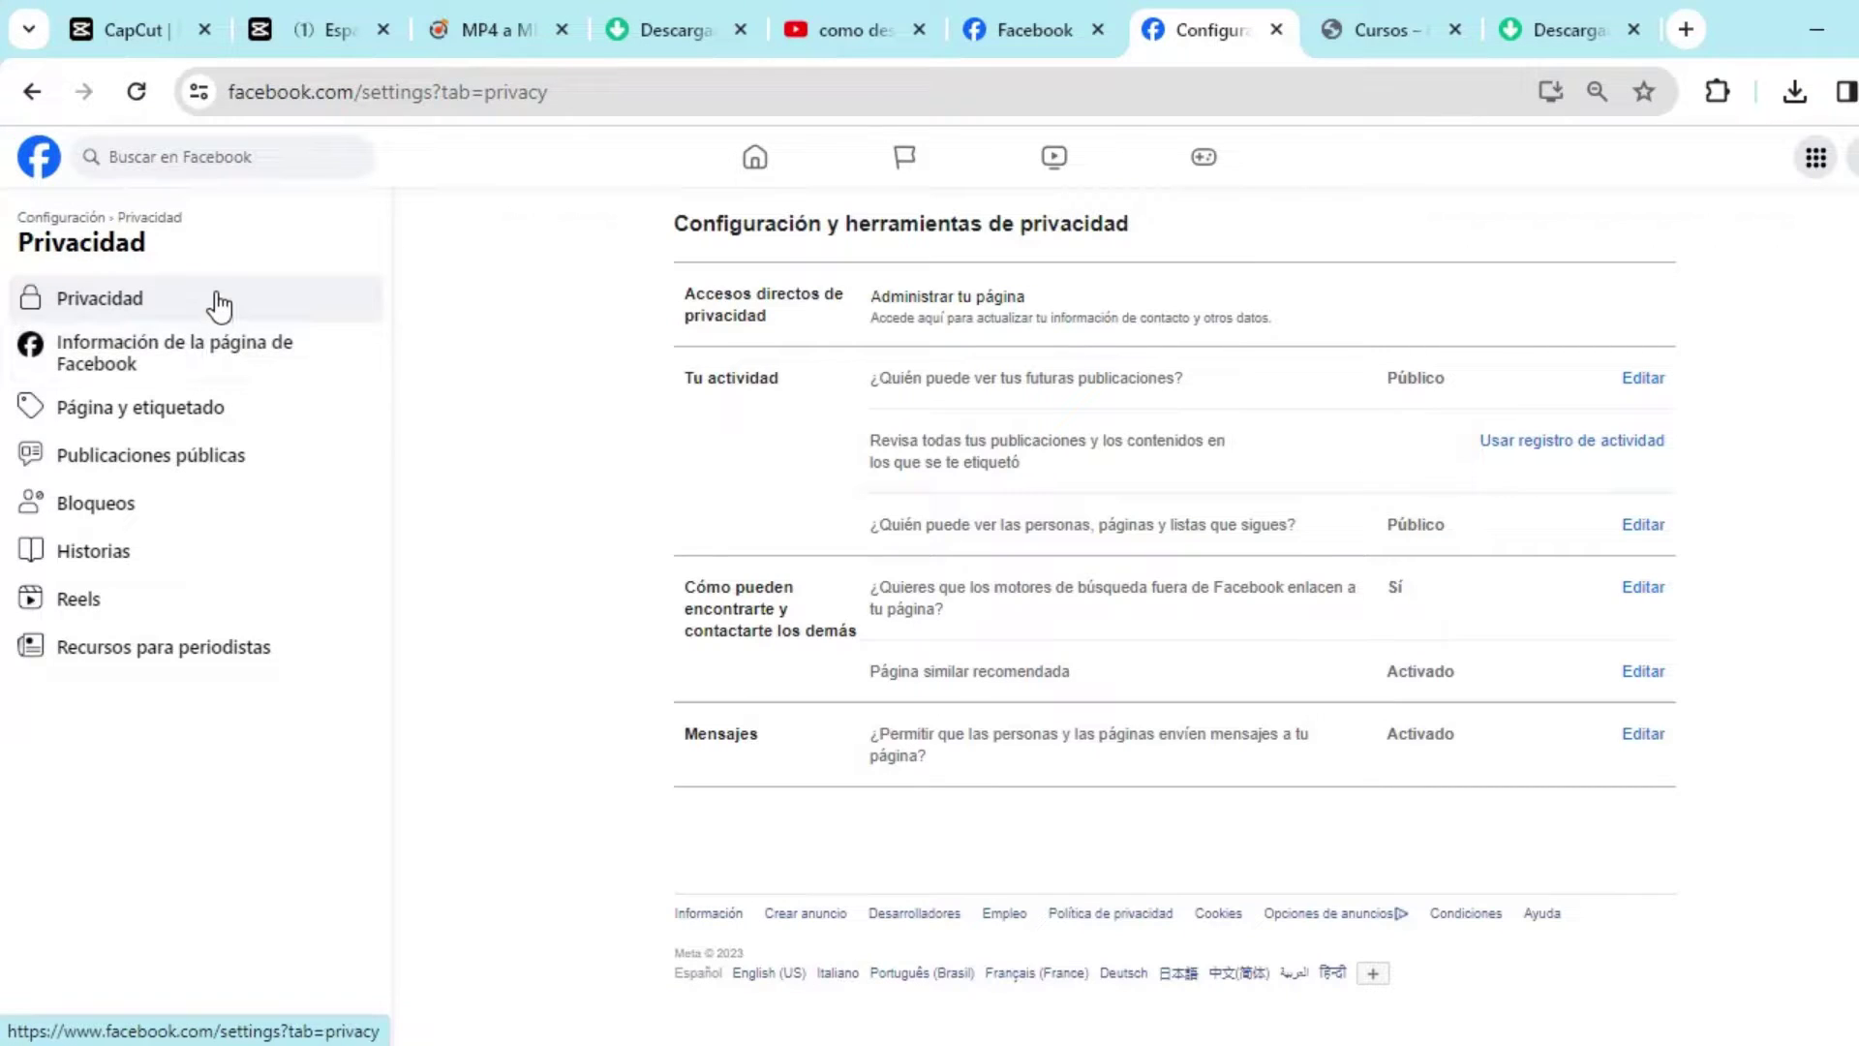
click(226, 473)
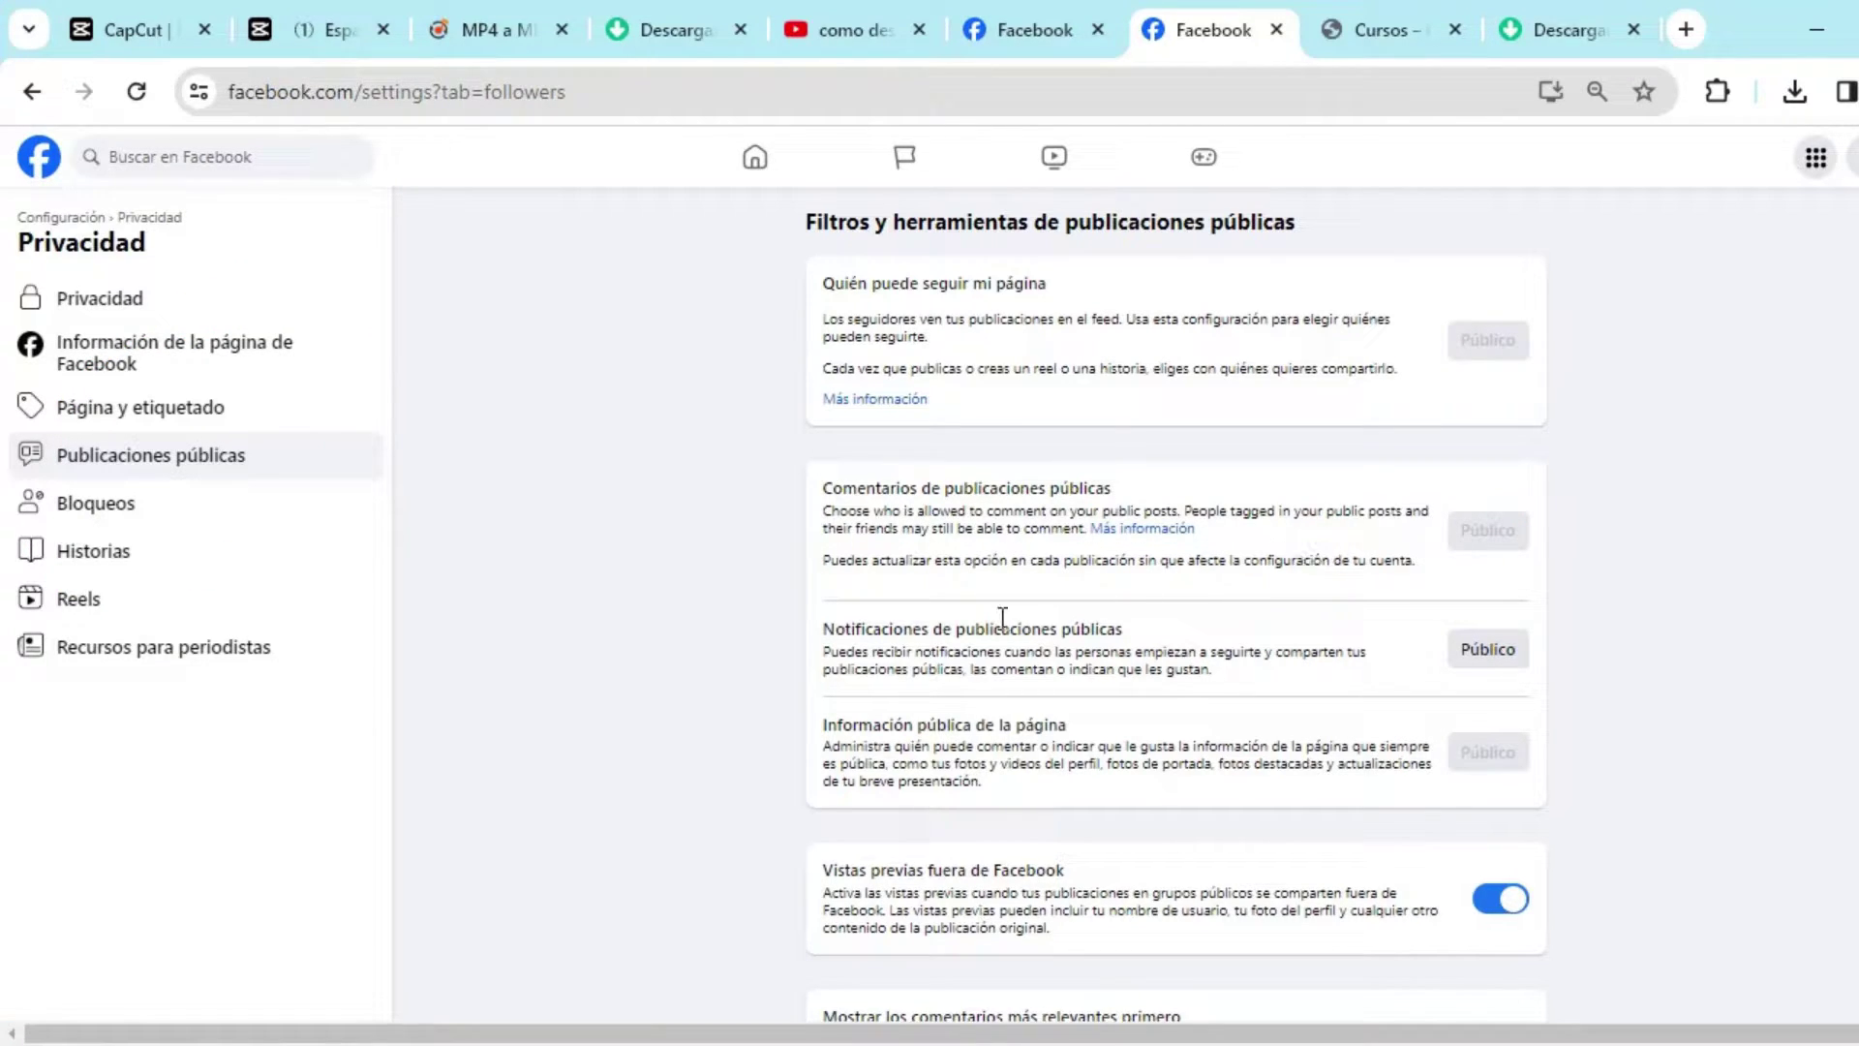
Step: Open Restricciones de países for editing and add Nicaragua to the list of countries
scroll(1002, 623, down, 2)
scroll(1002, 625, down, 1)
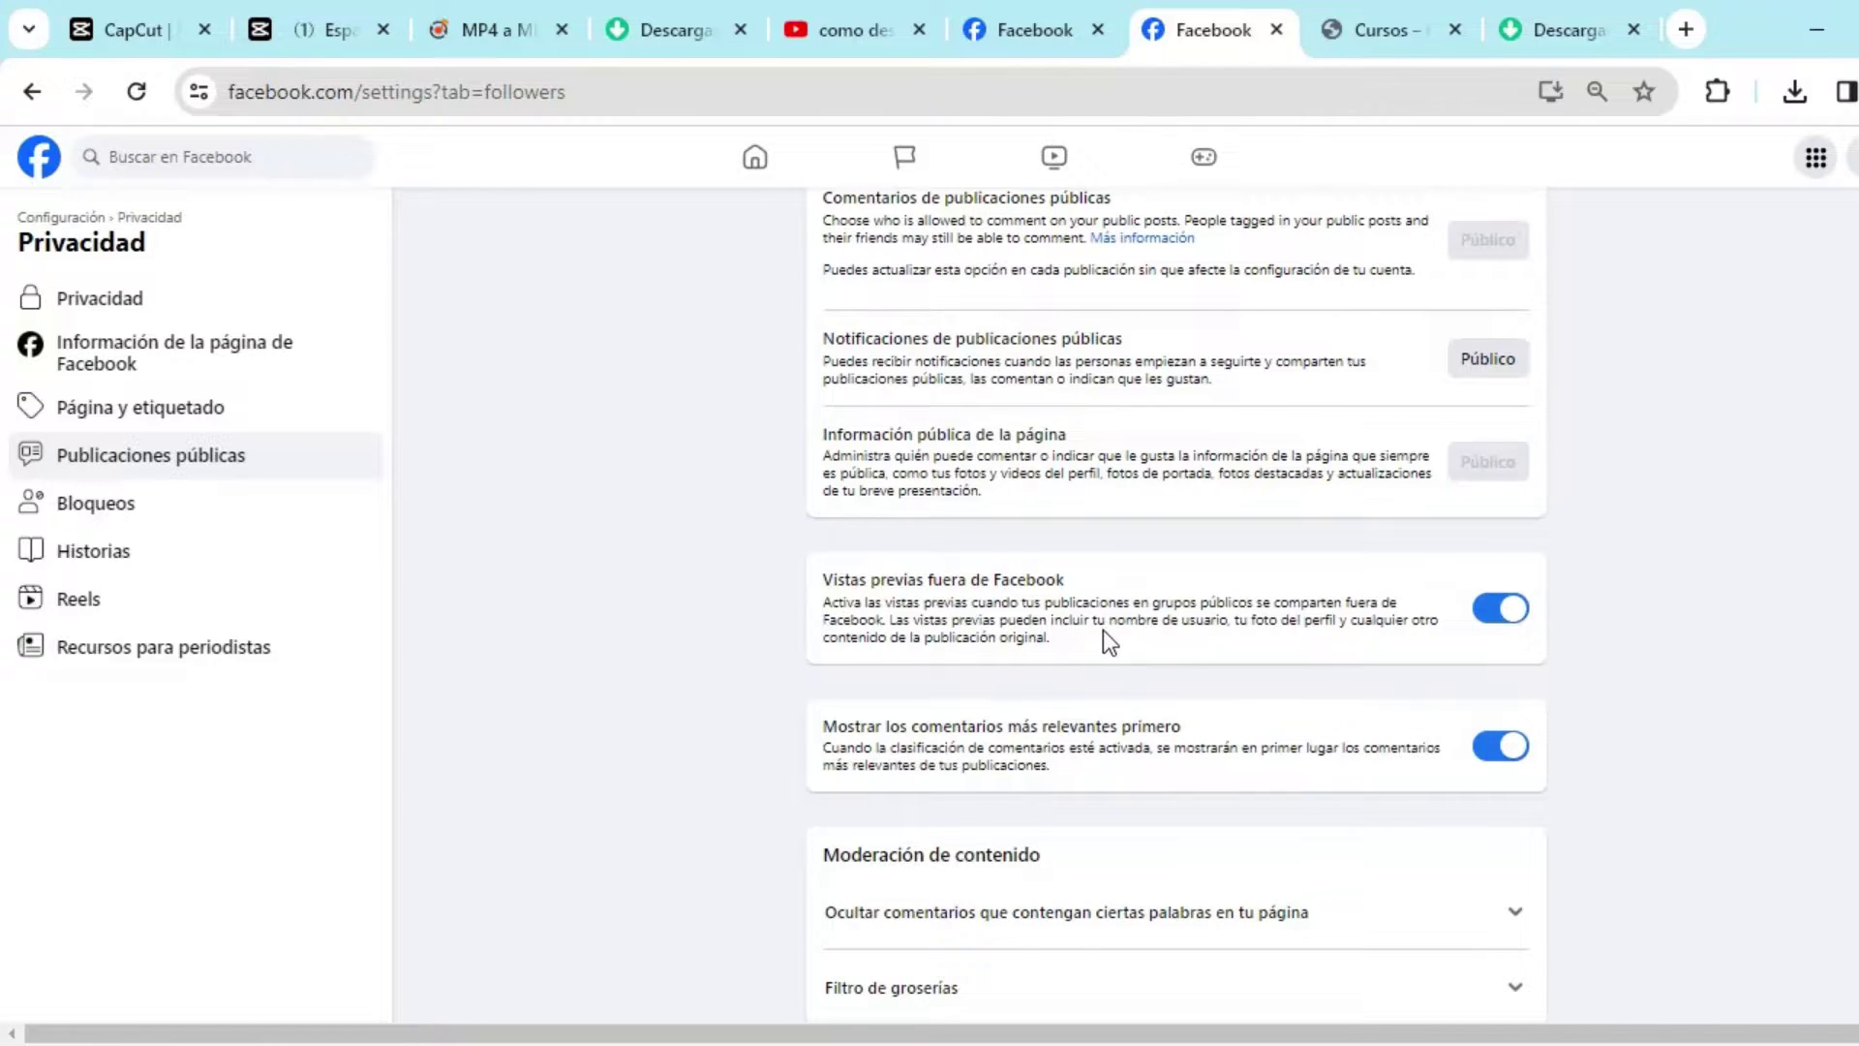
scroll(1102, 629, down, 2)
scroll(1166, 647, down, 2)
scroll(1205, 594, down, 1)
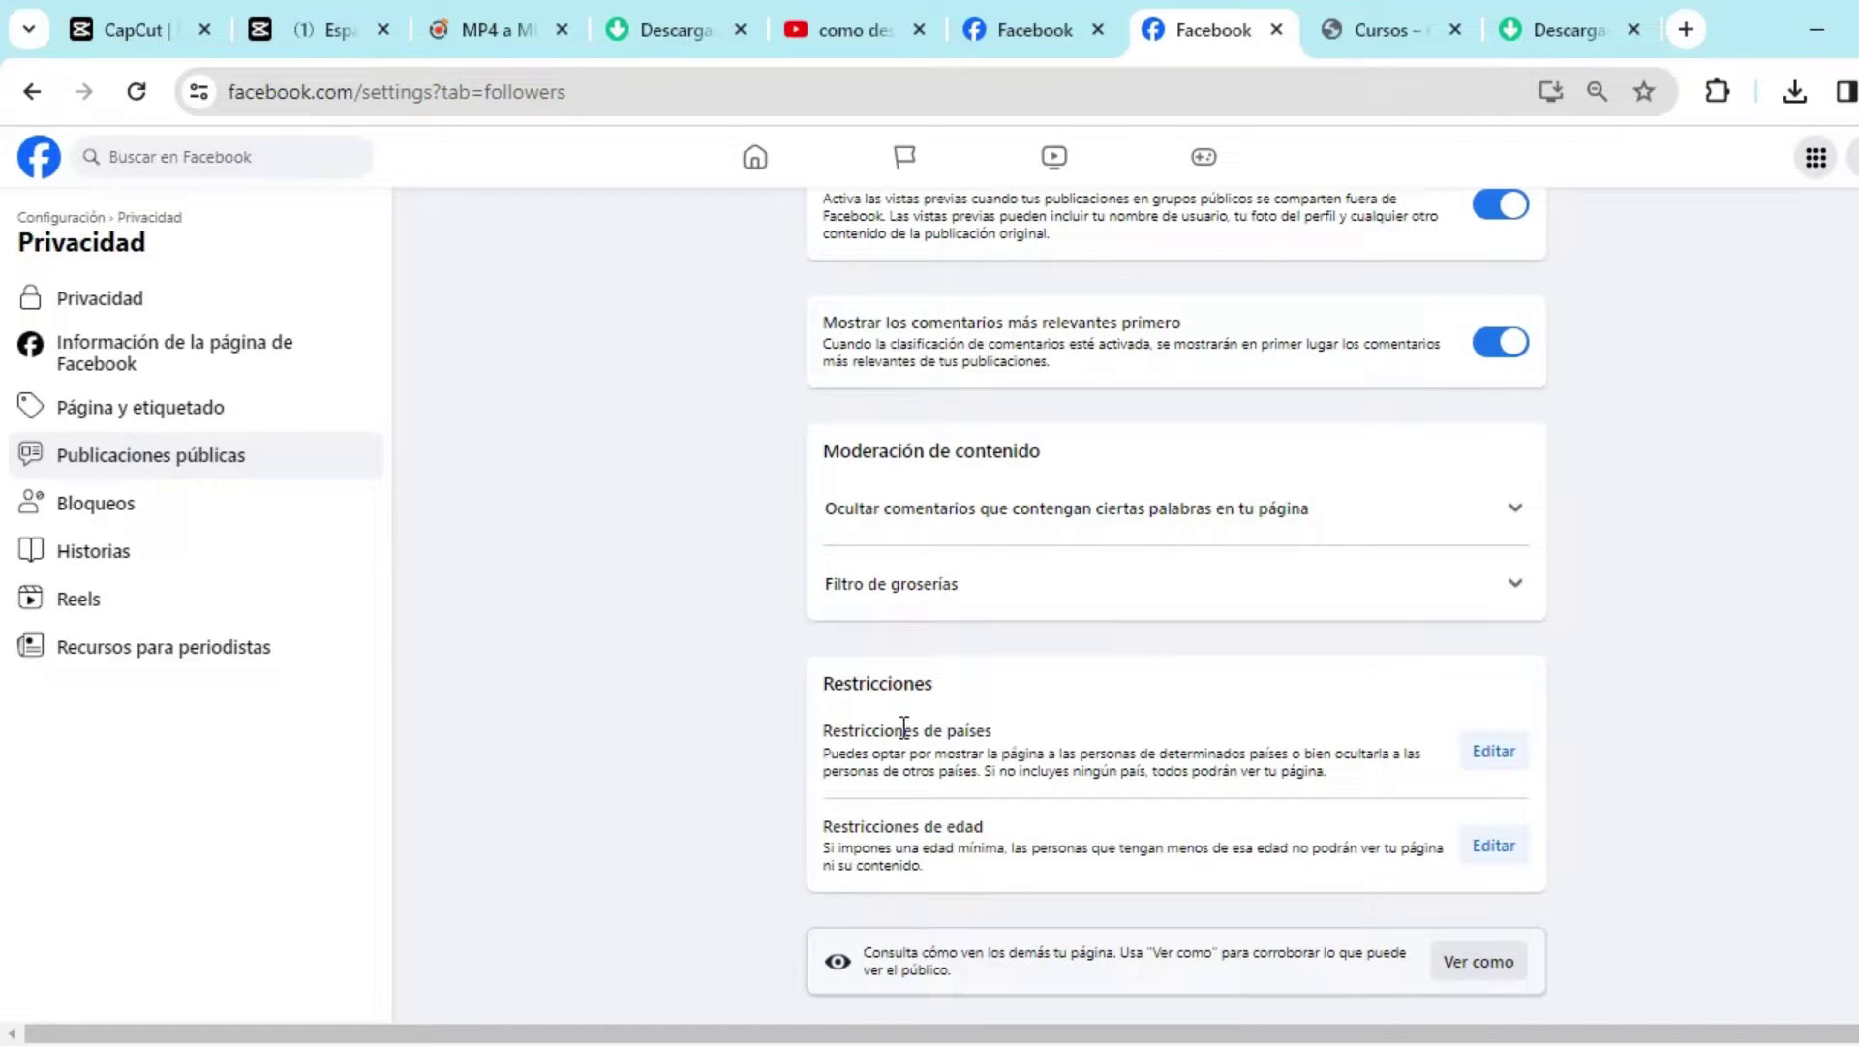
drag(815, 725, 1365, 753)
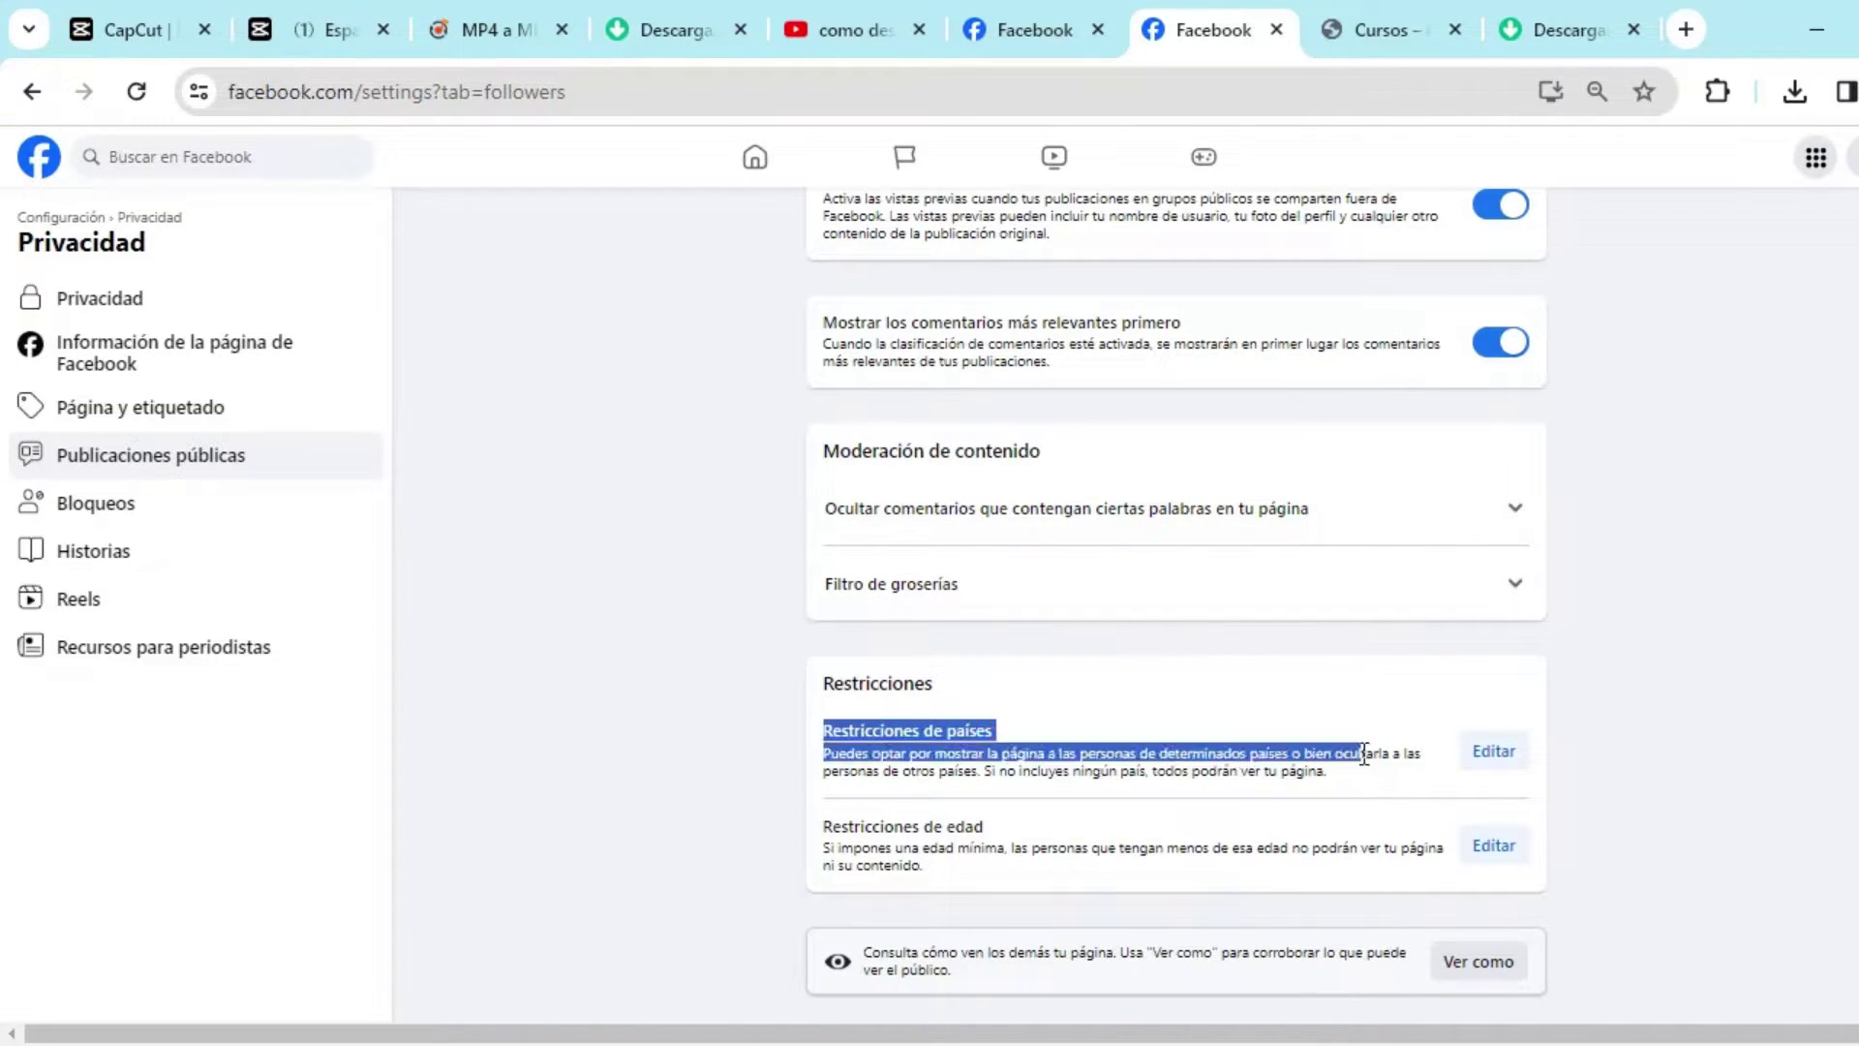
click(1497, 757)
scroll(1497, 758, down, 3)
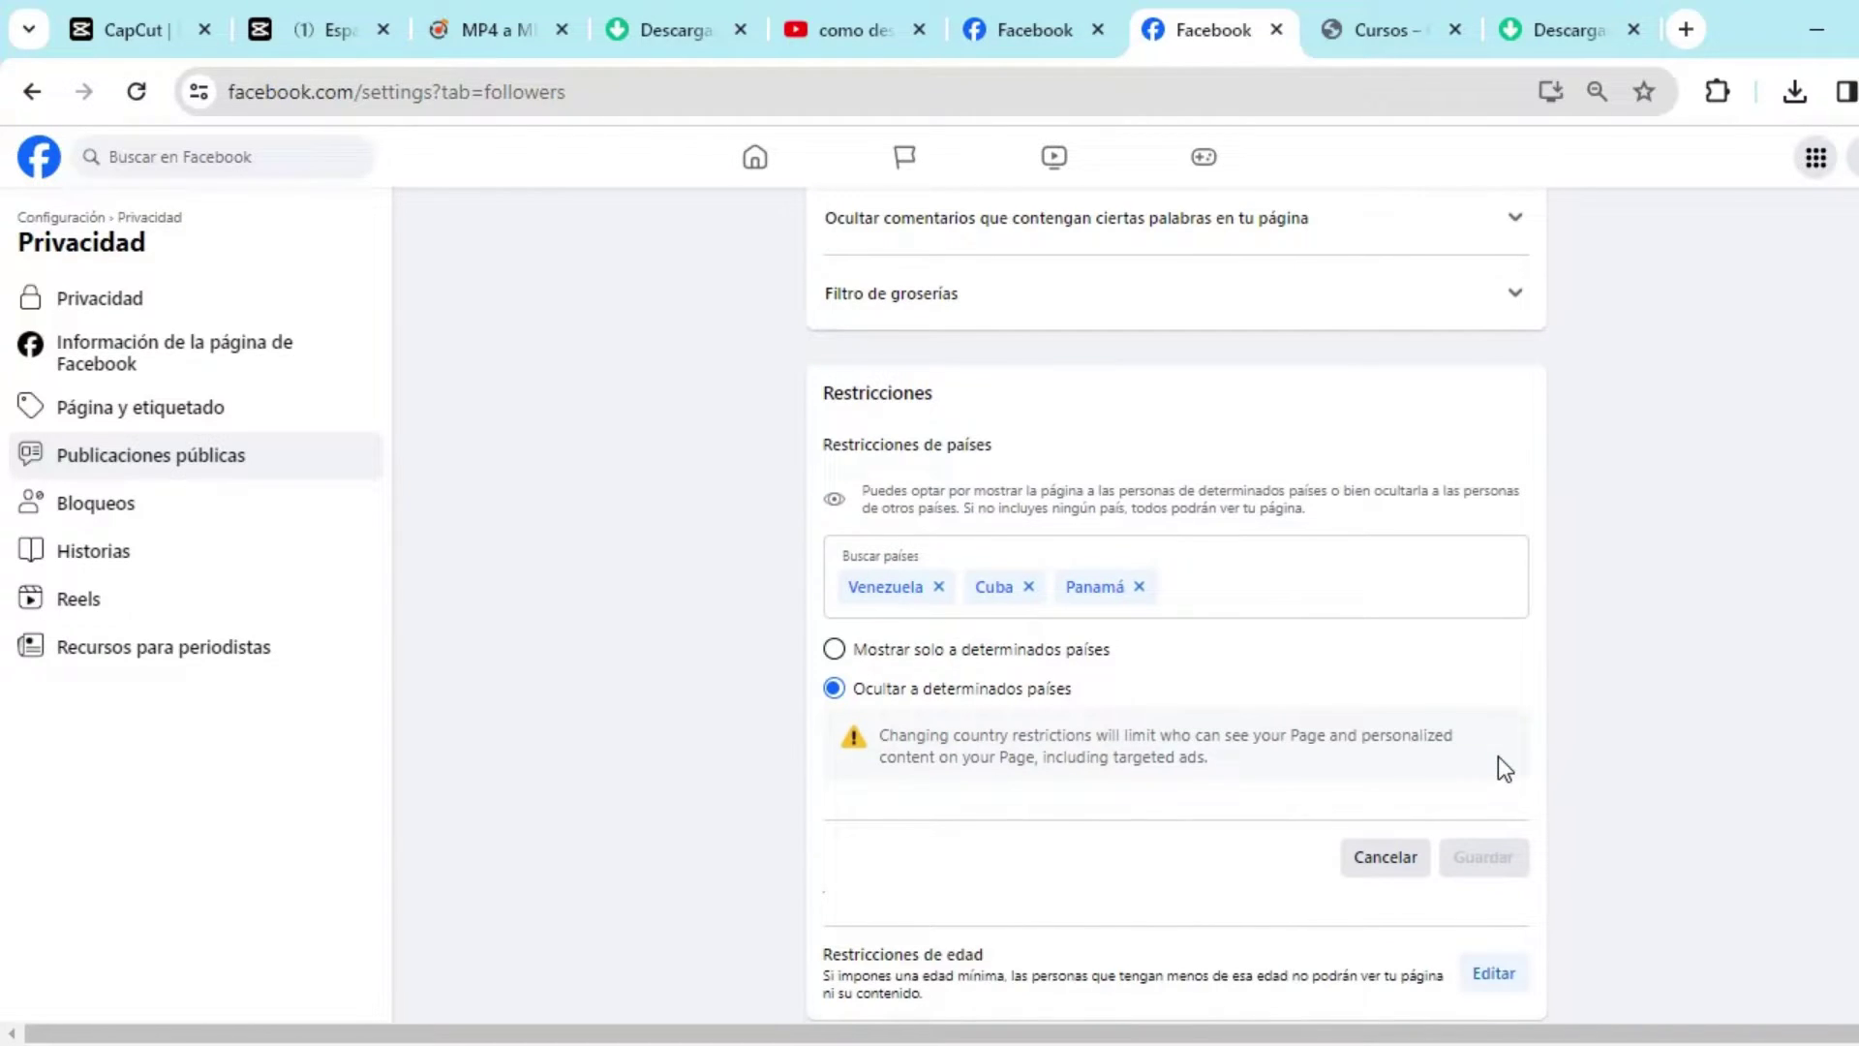
click(1235, 600)
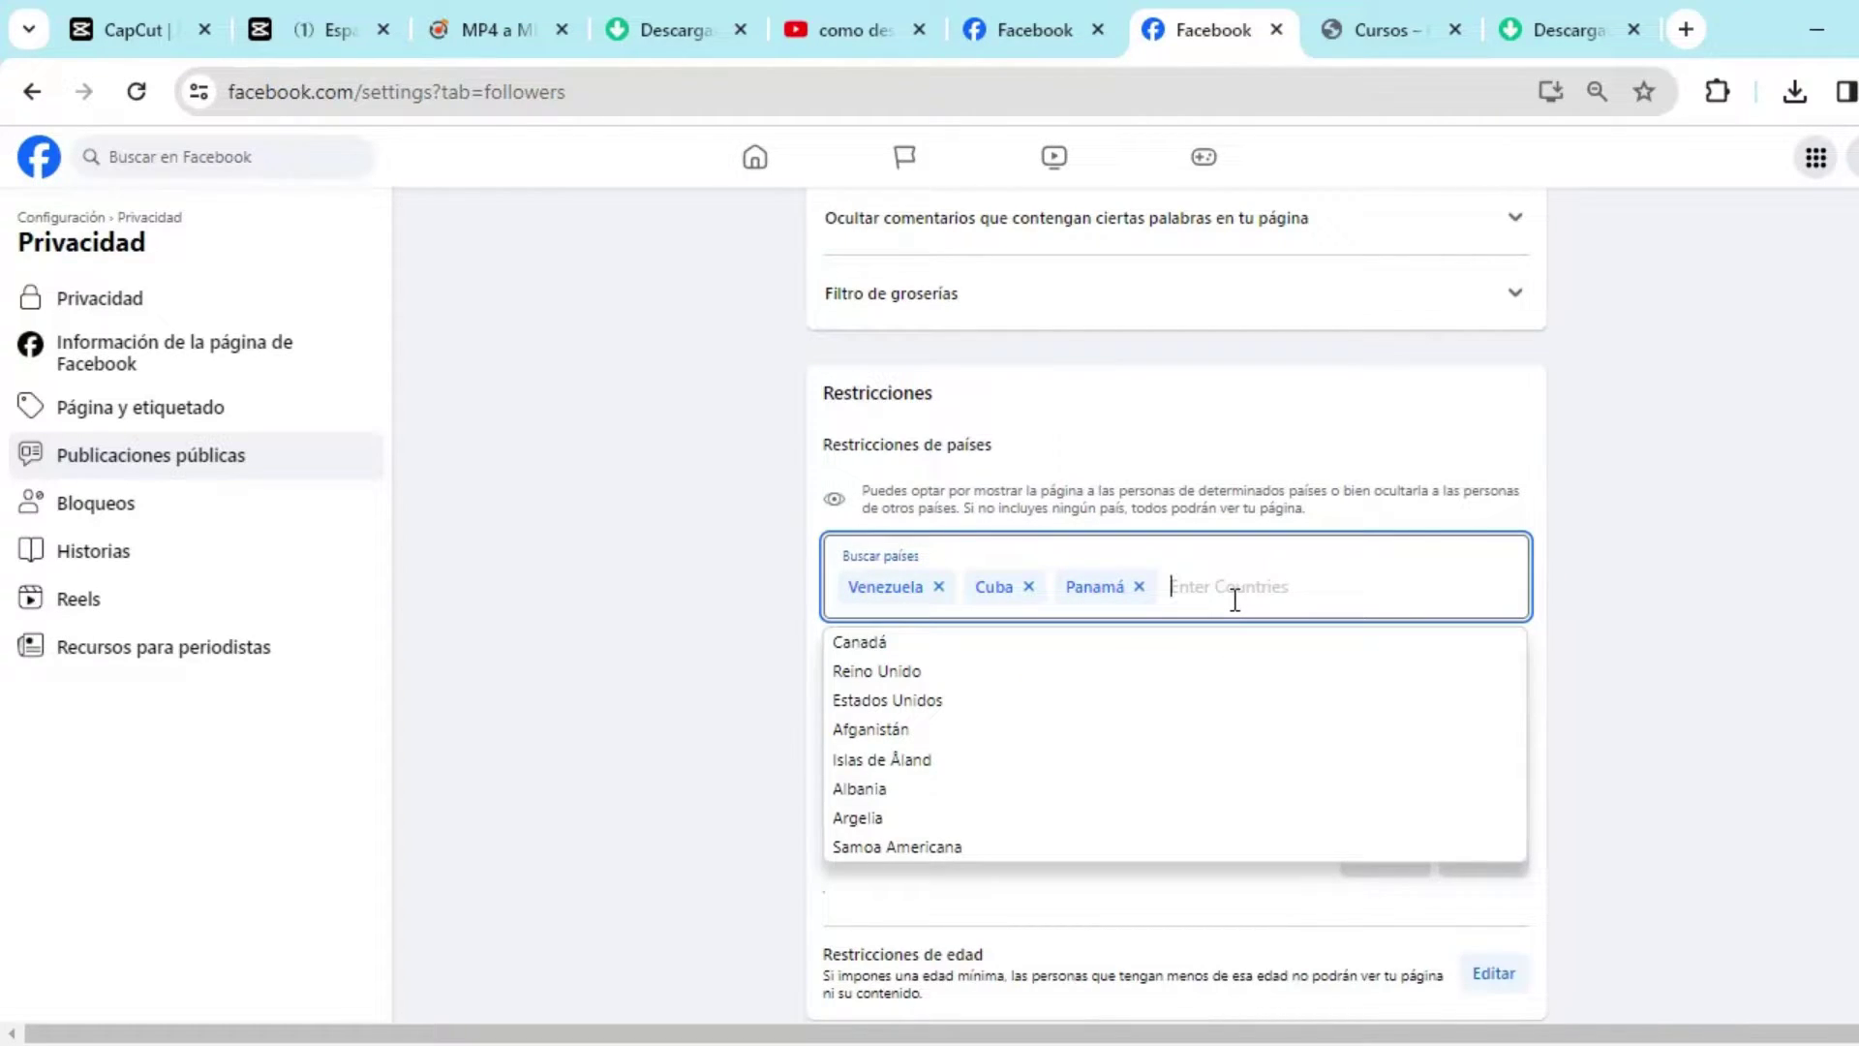
click(1361, 457)
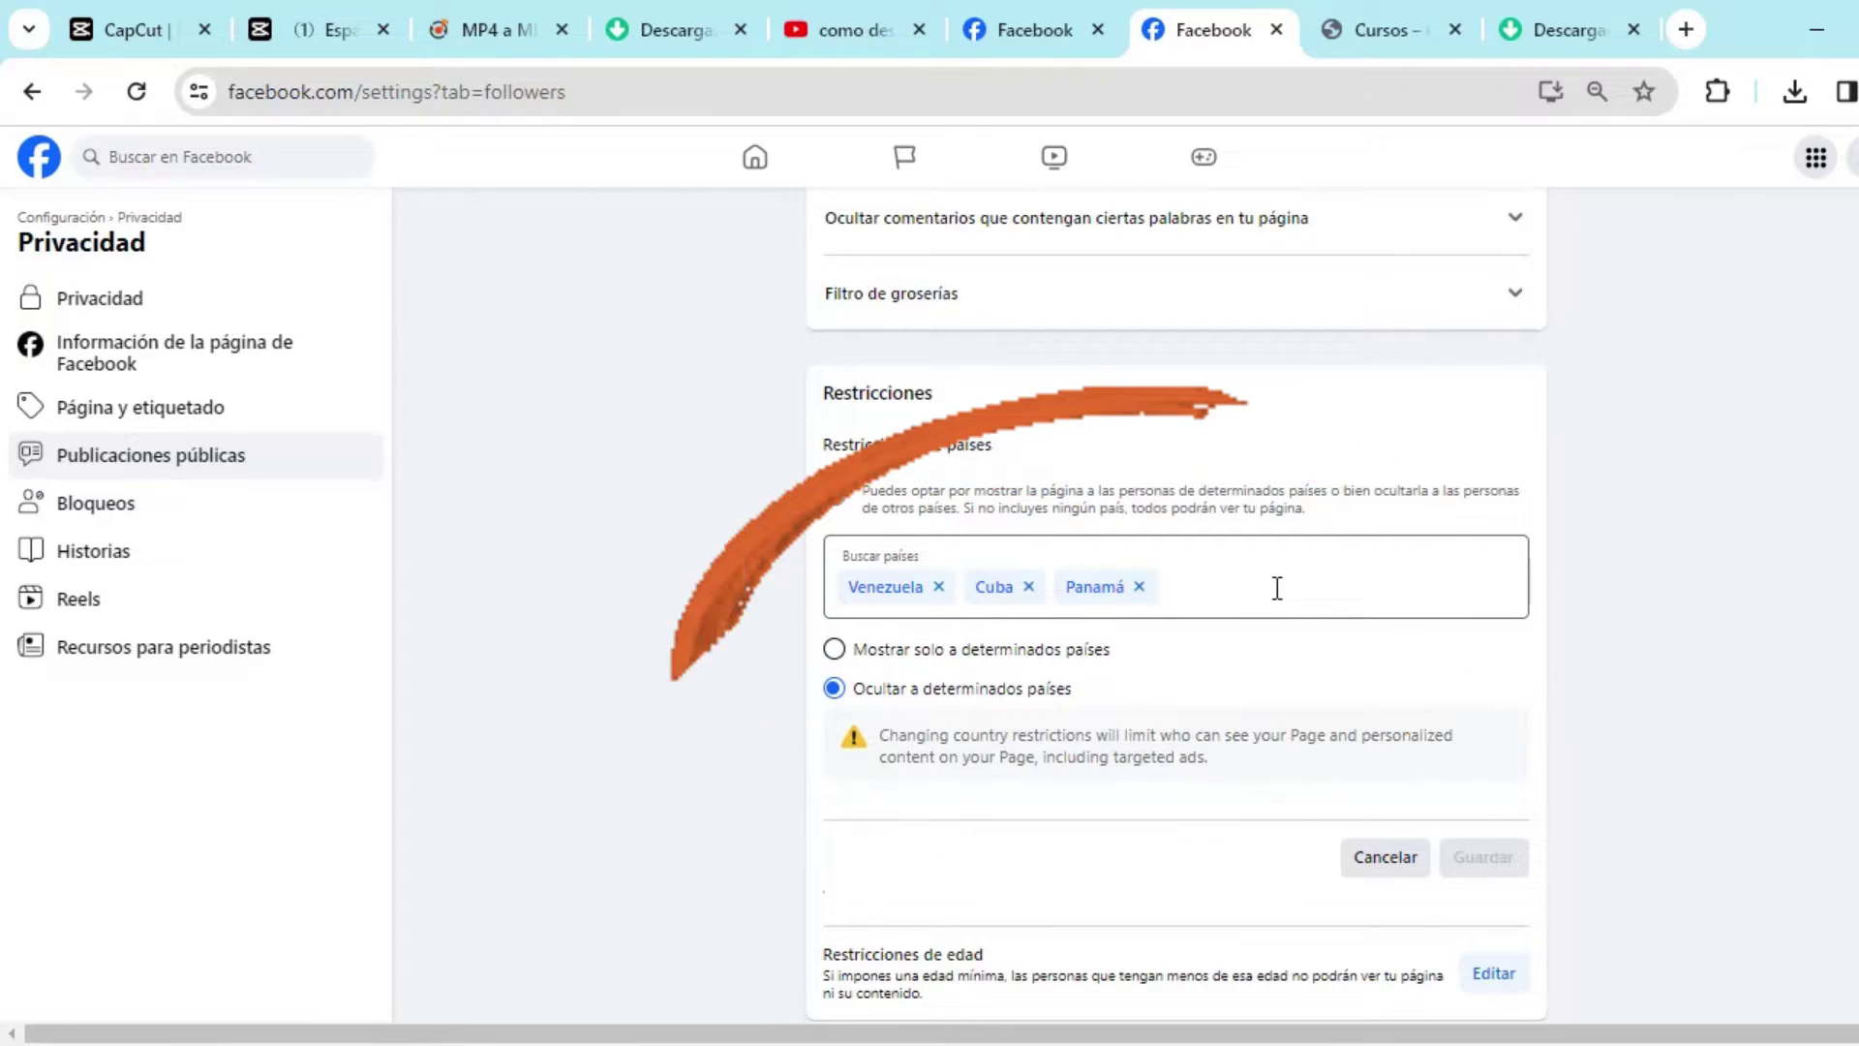
click(1271, 586)
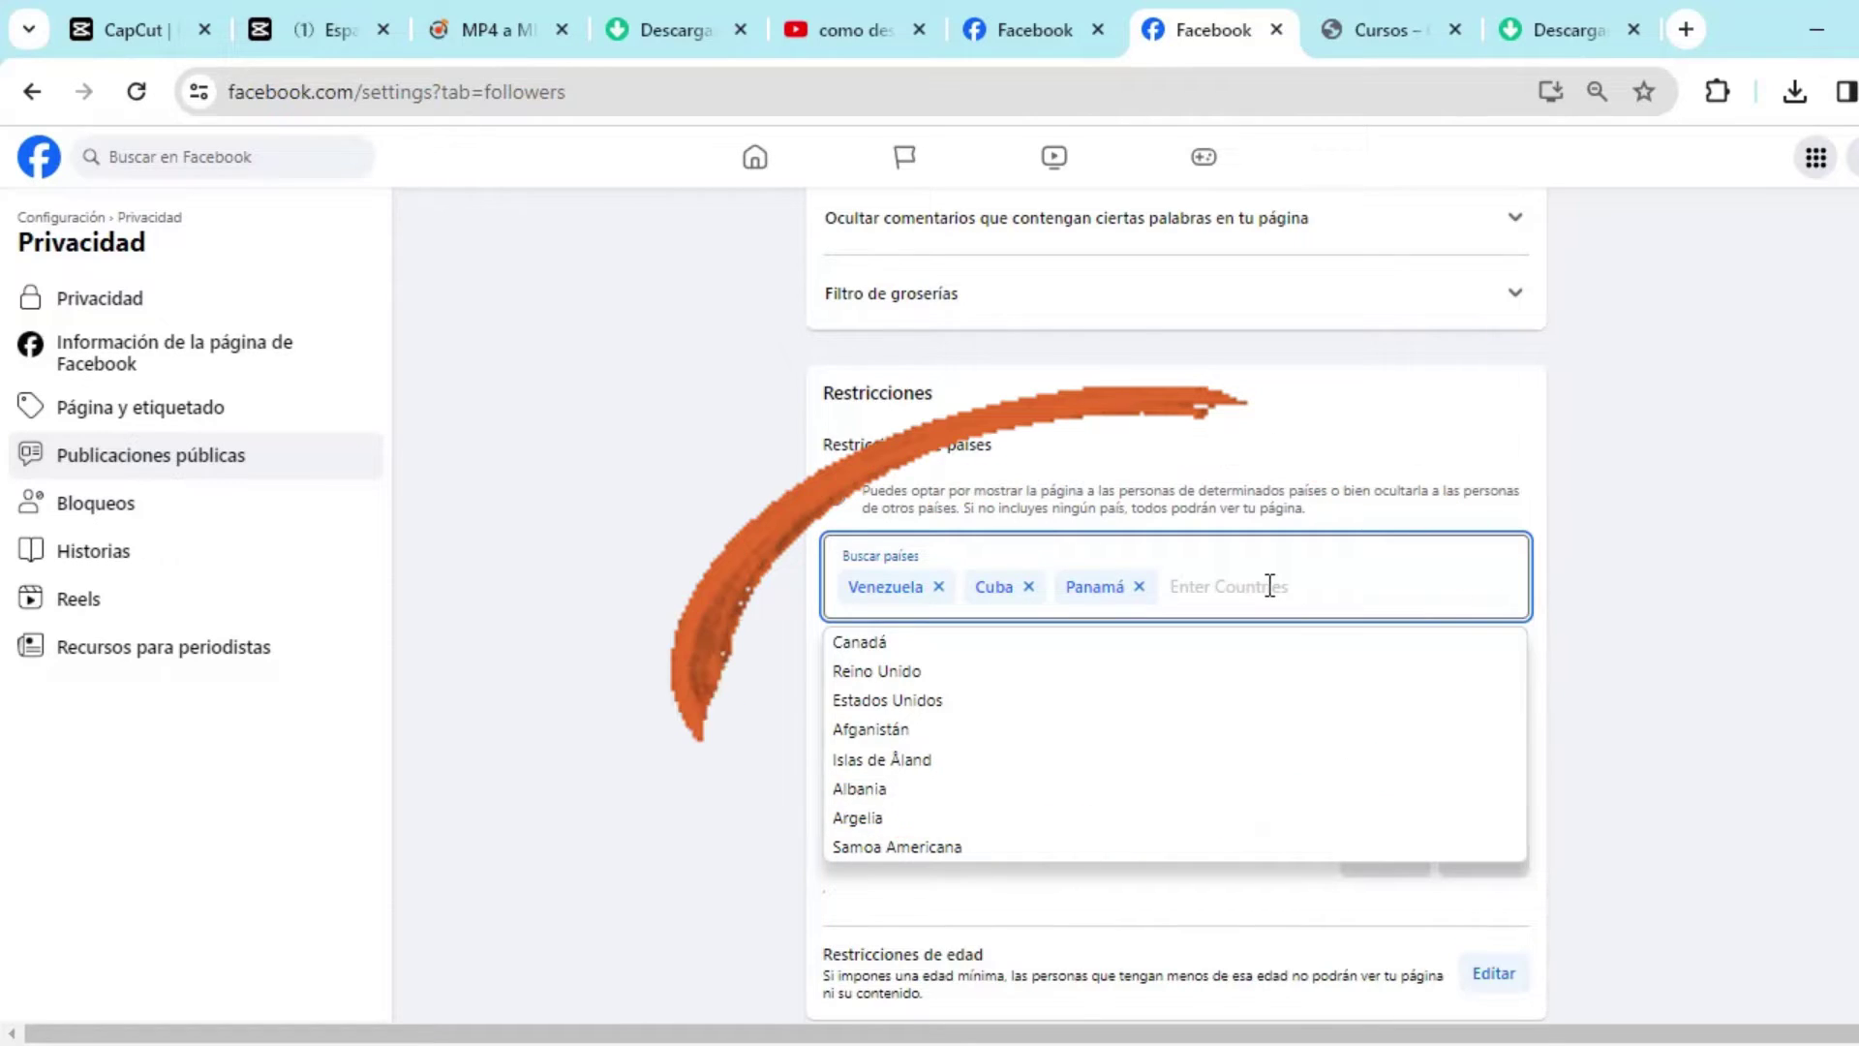
text(nicar)
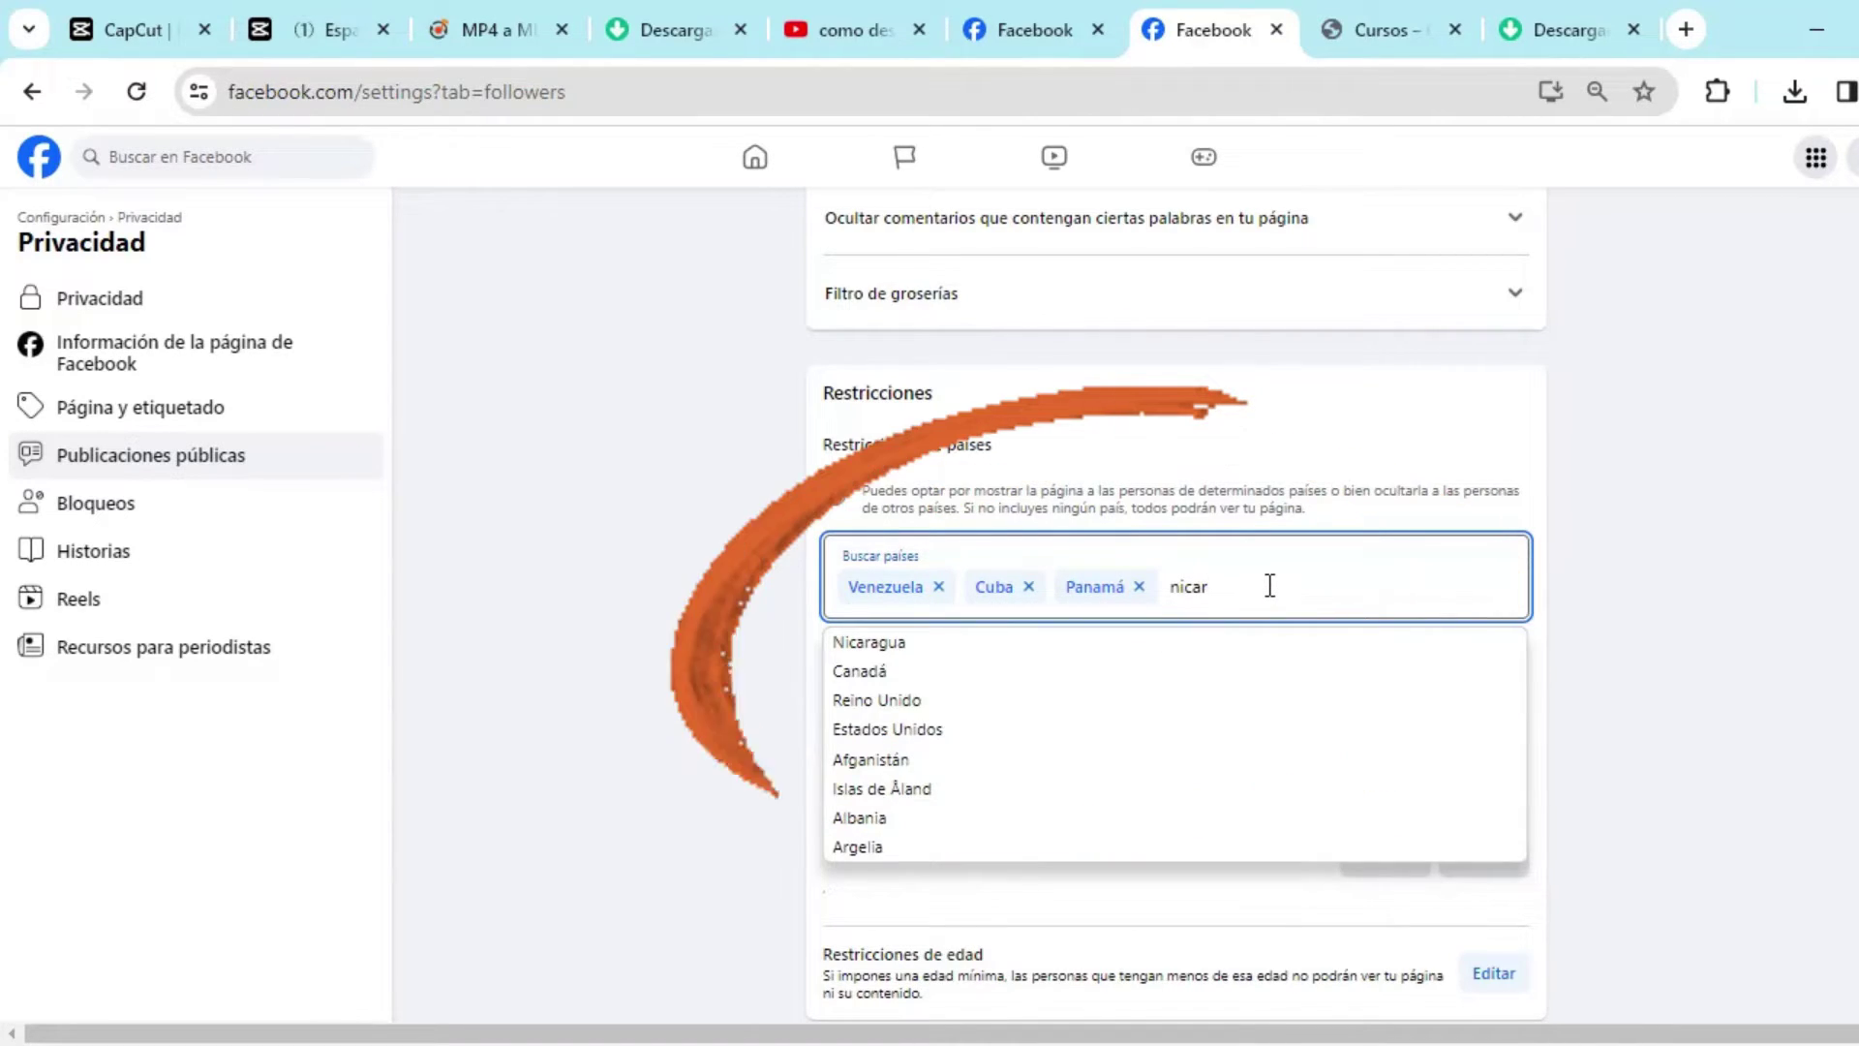
click(997, 643)
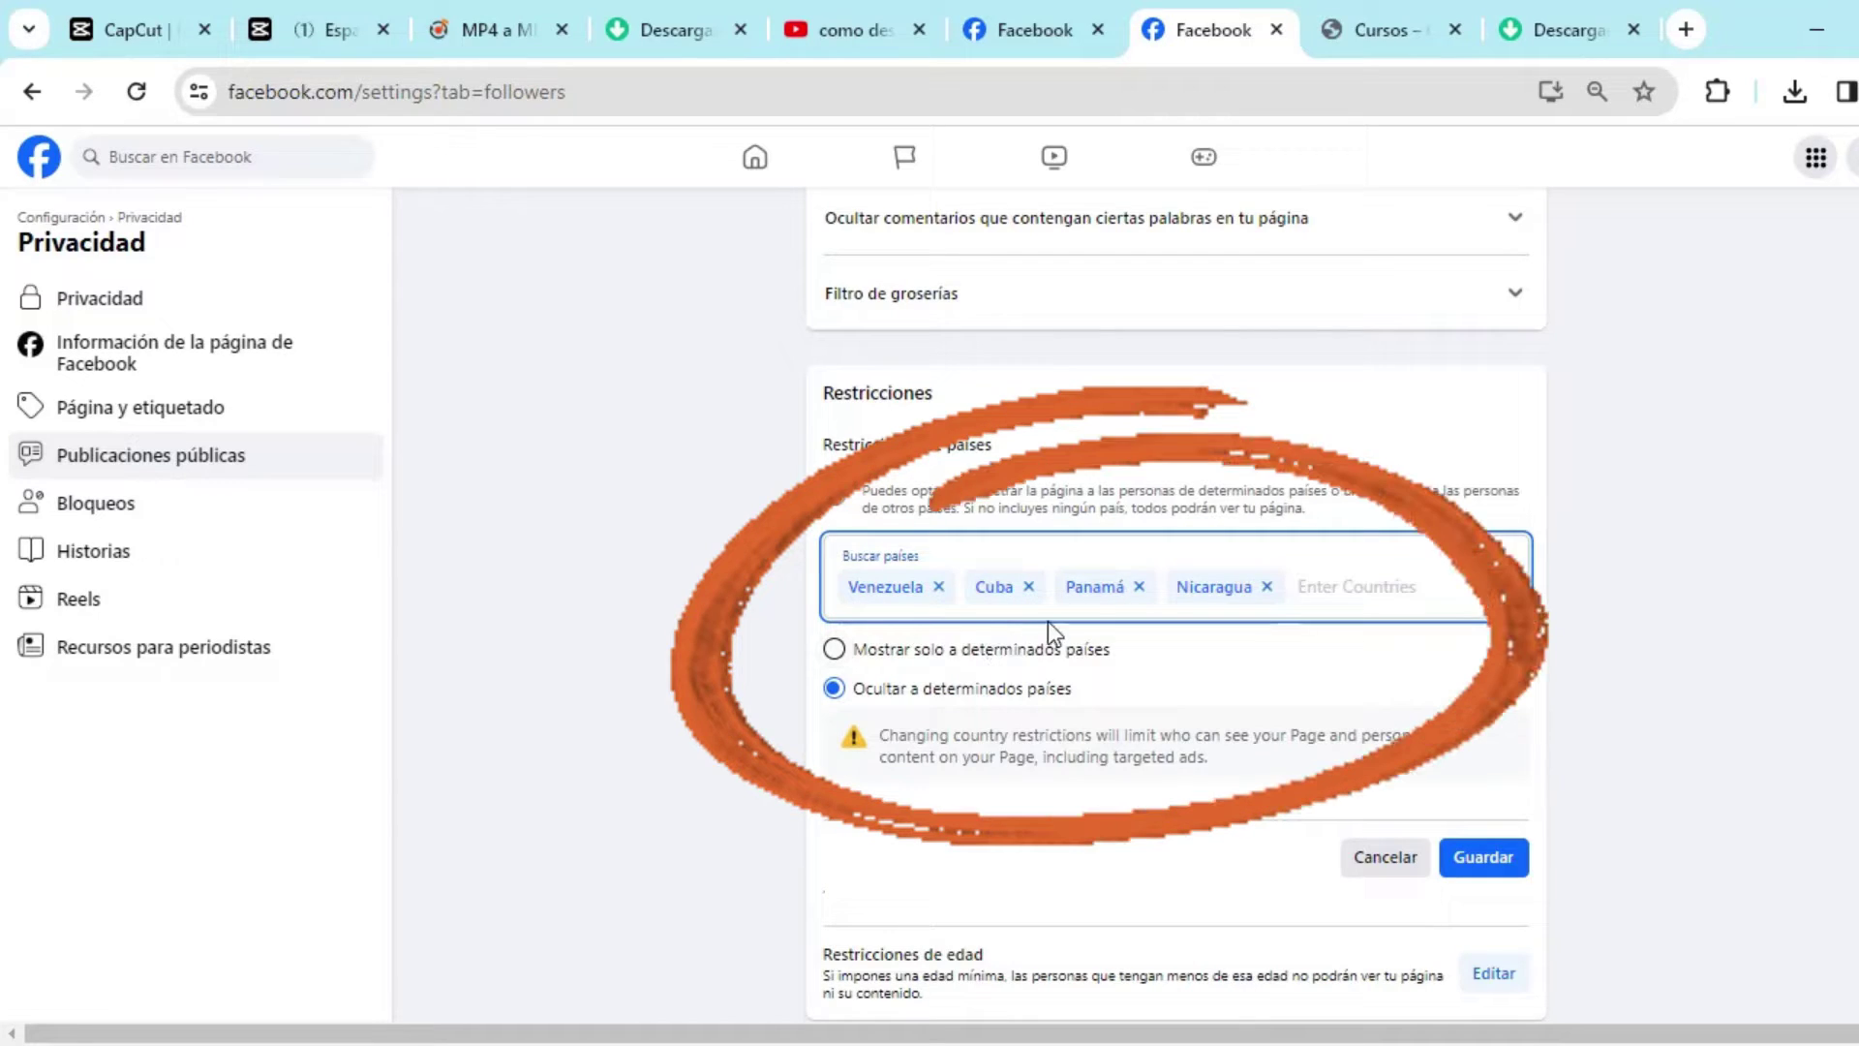
Step: Set the country restriction to "Mostrar solo a determinados países" and save it
click(834, 654)
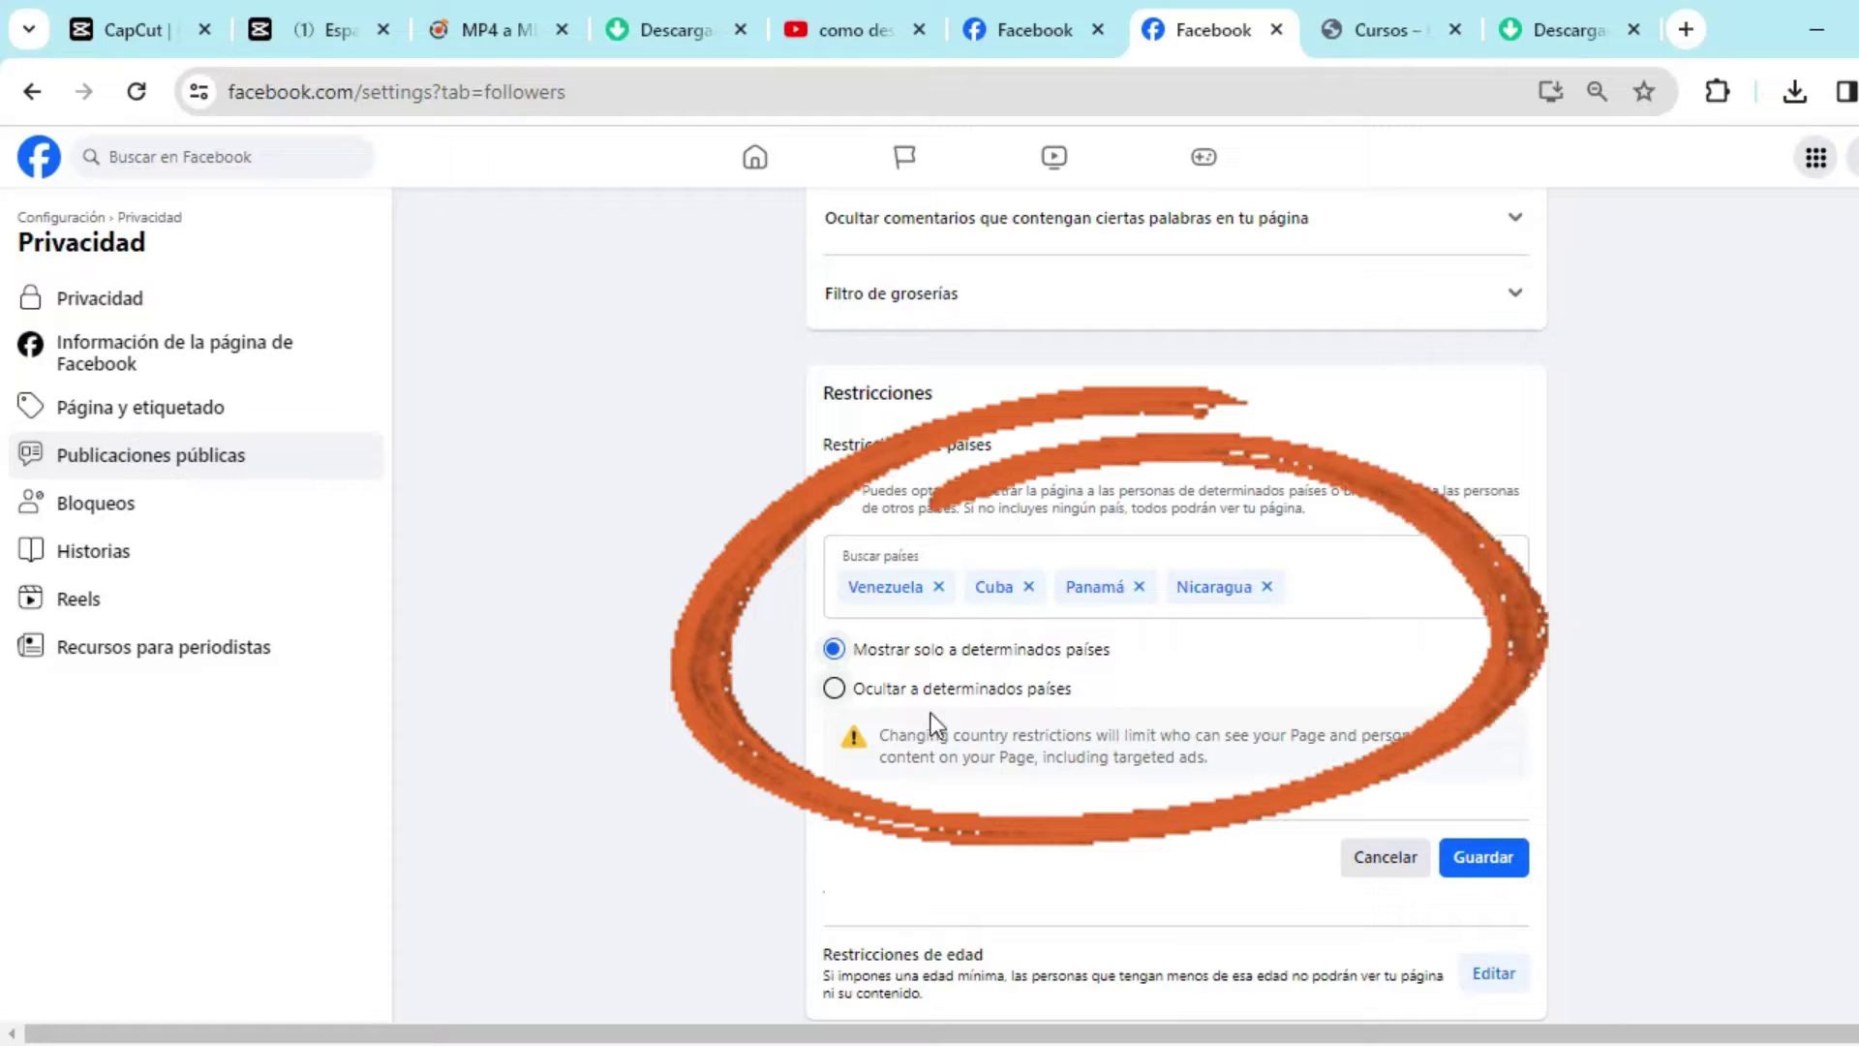
click(832, 688)
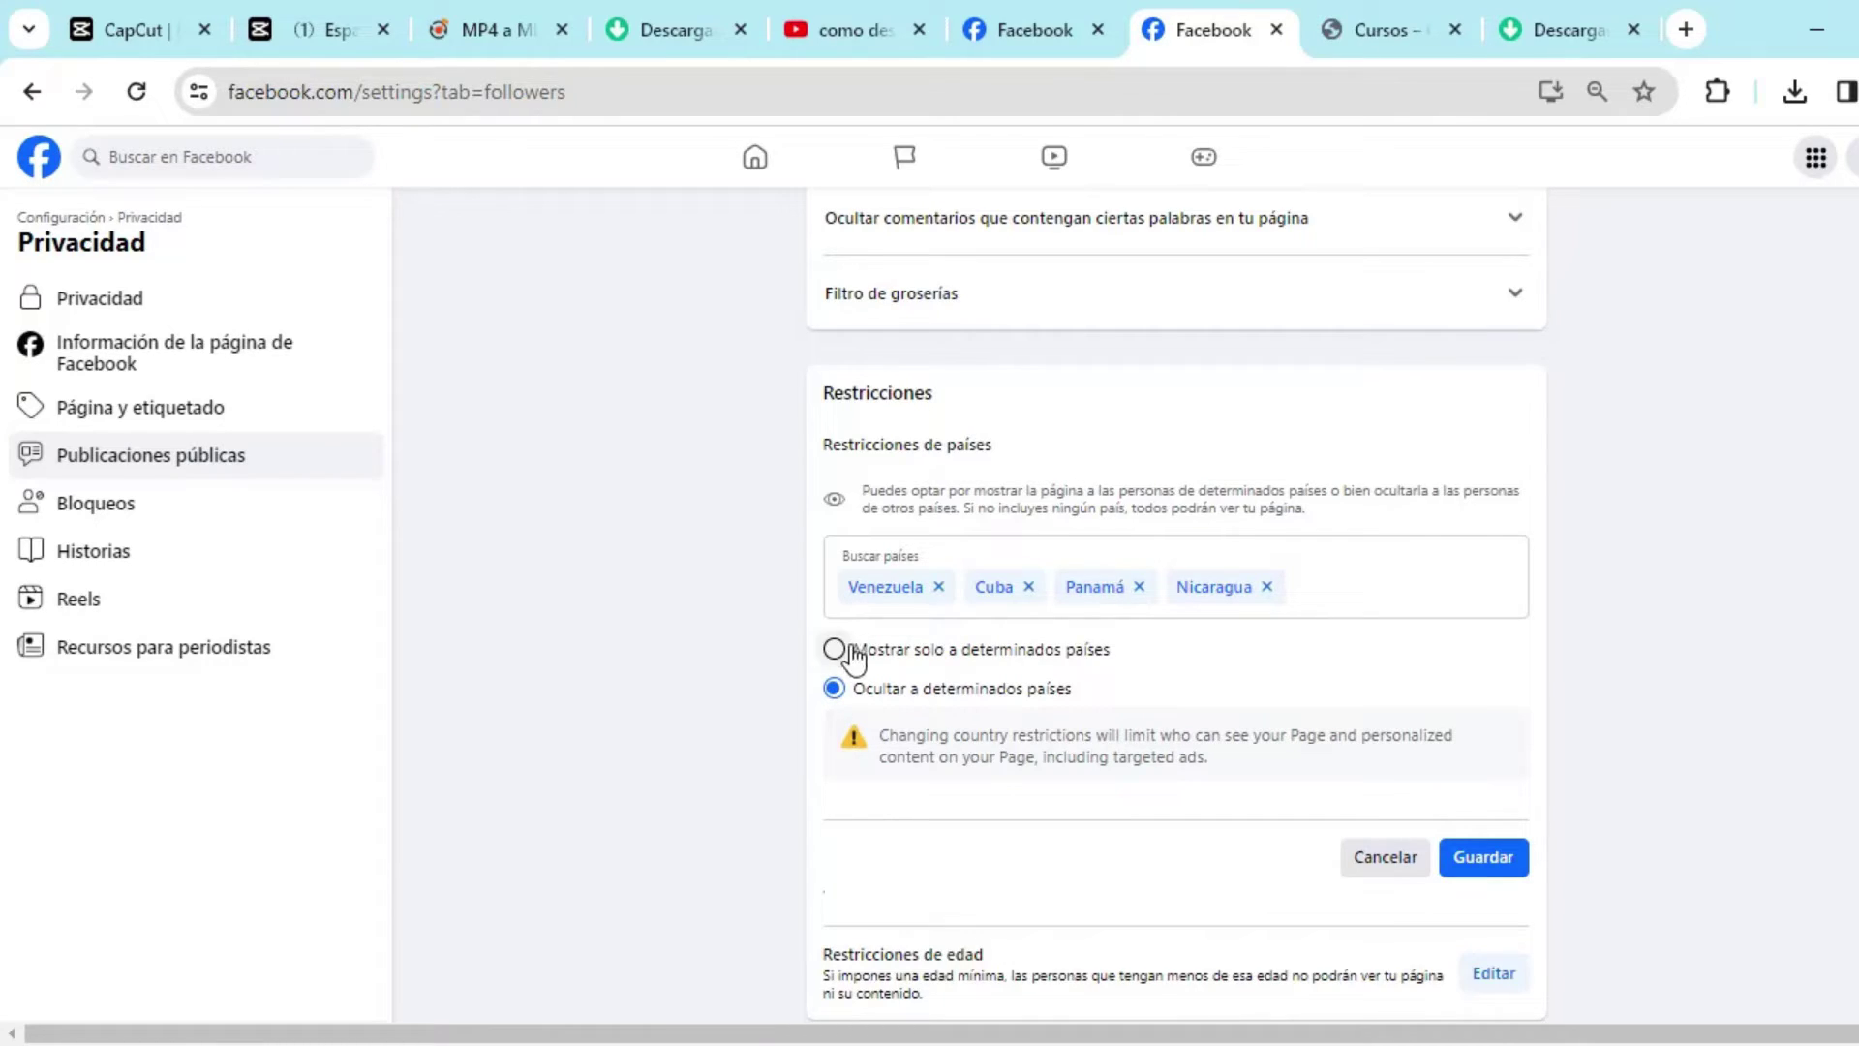
click(850, 651)
click(1460, 854)
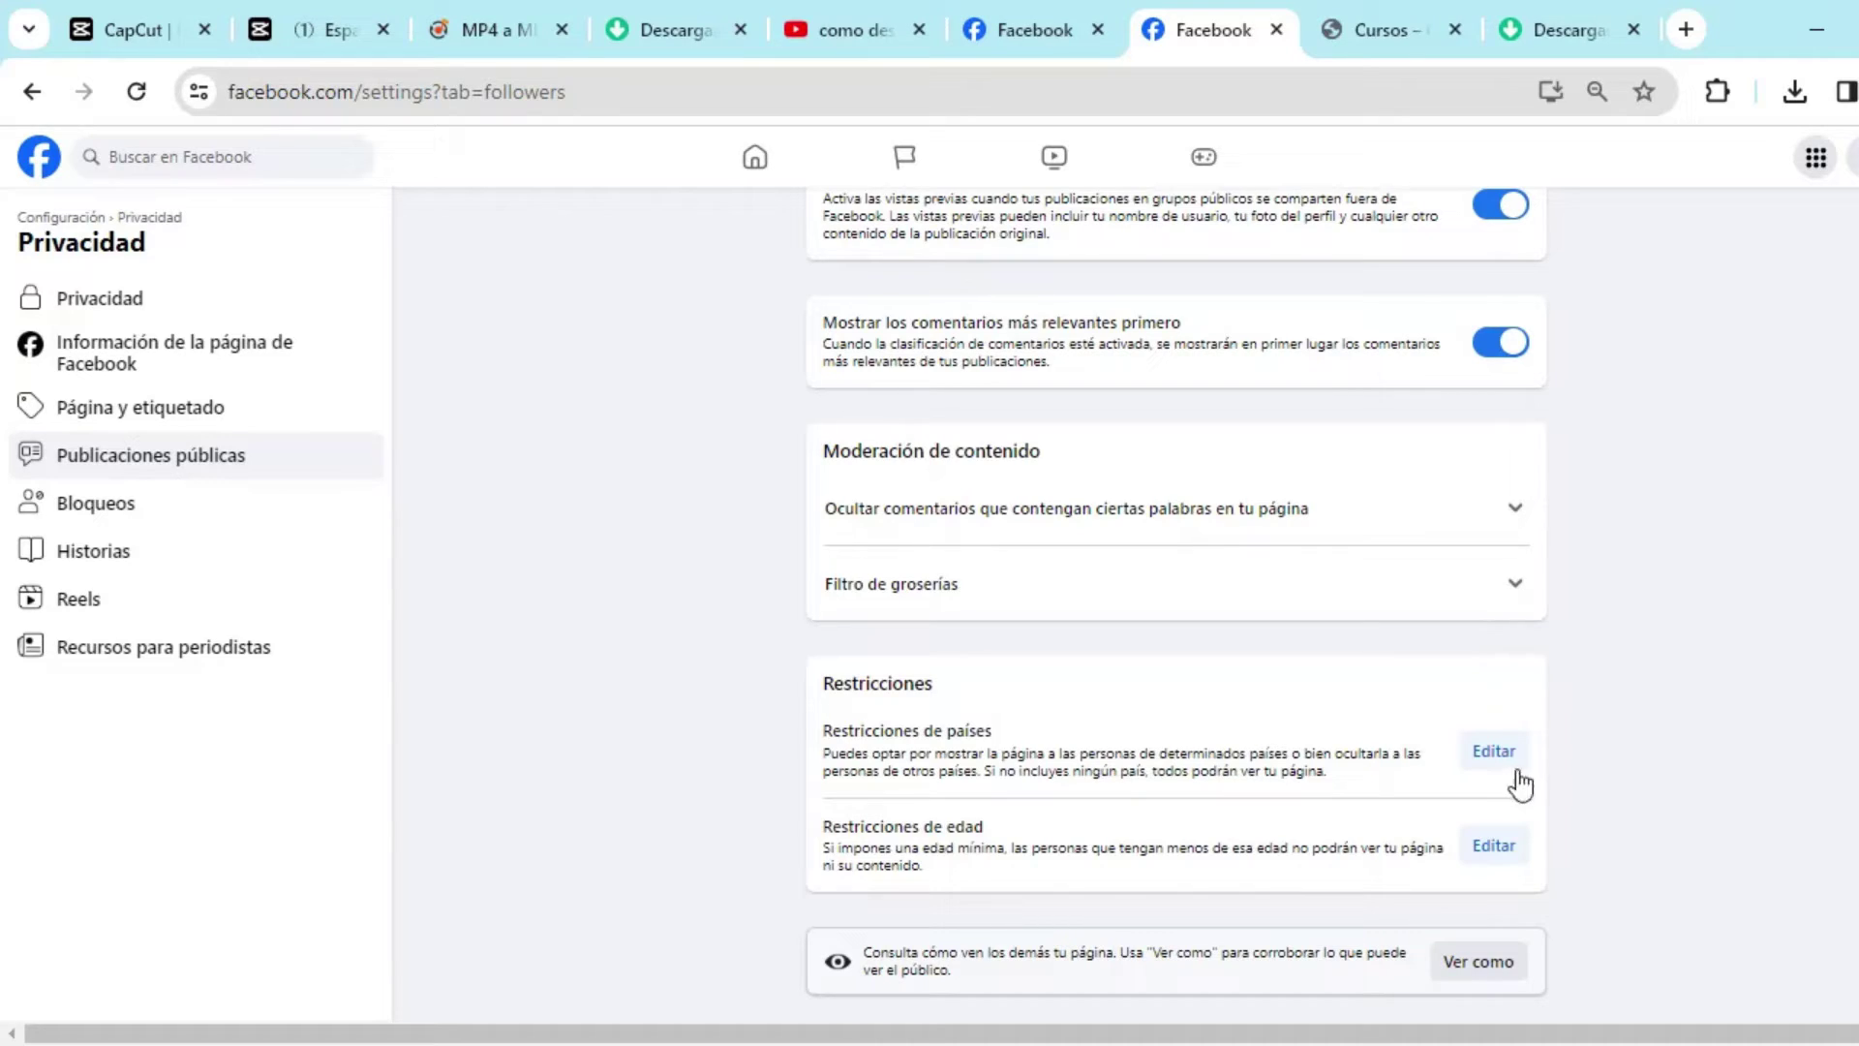
Step: Reopen Restricciones de países and select "Ocultar a determinados países" for the listed countries
click(1501, 753)
scroll(1472, 792, down, 1)
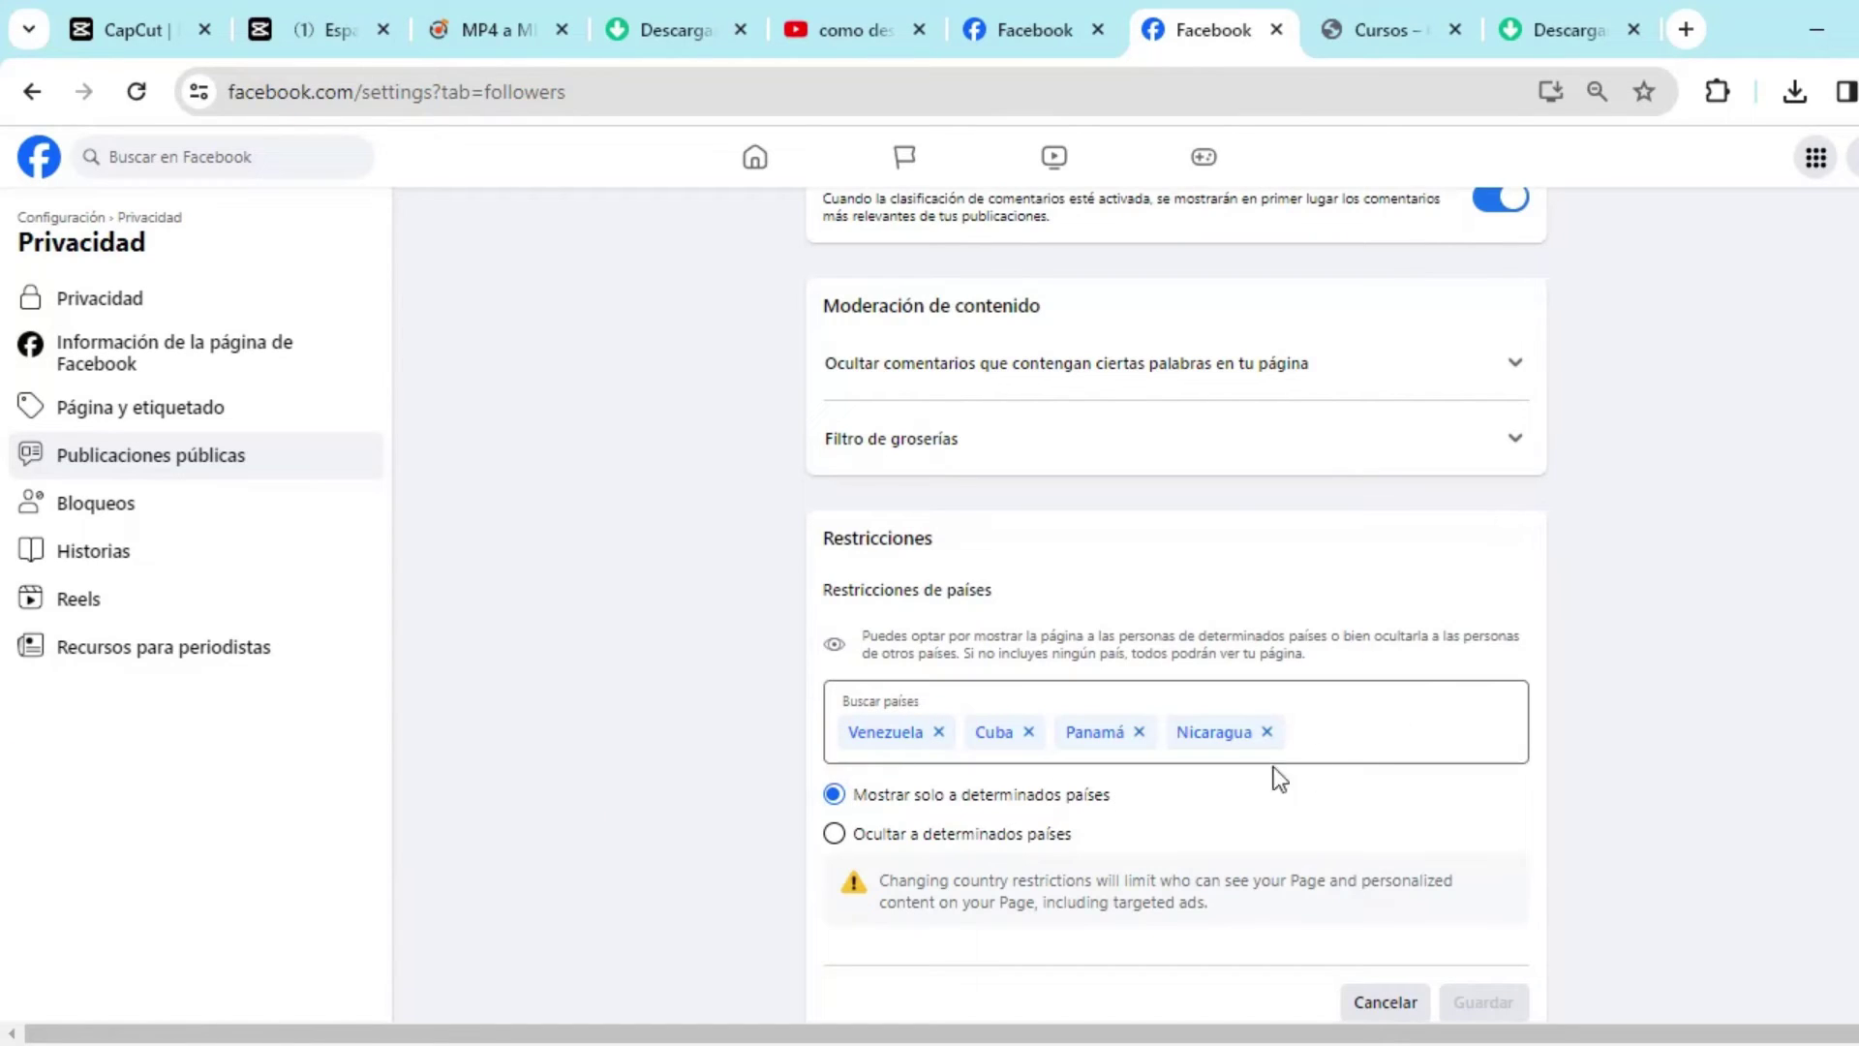
click(835, 835)
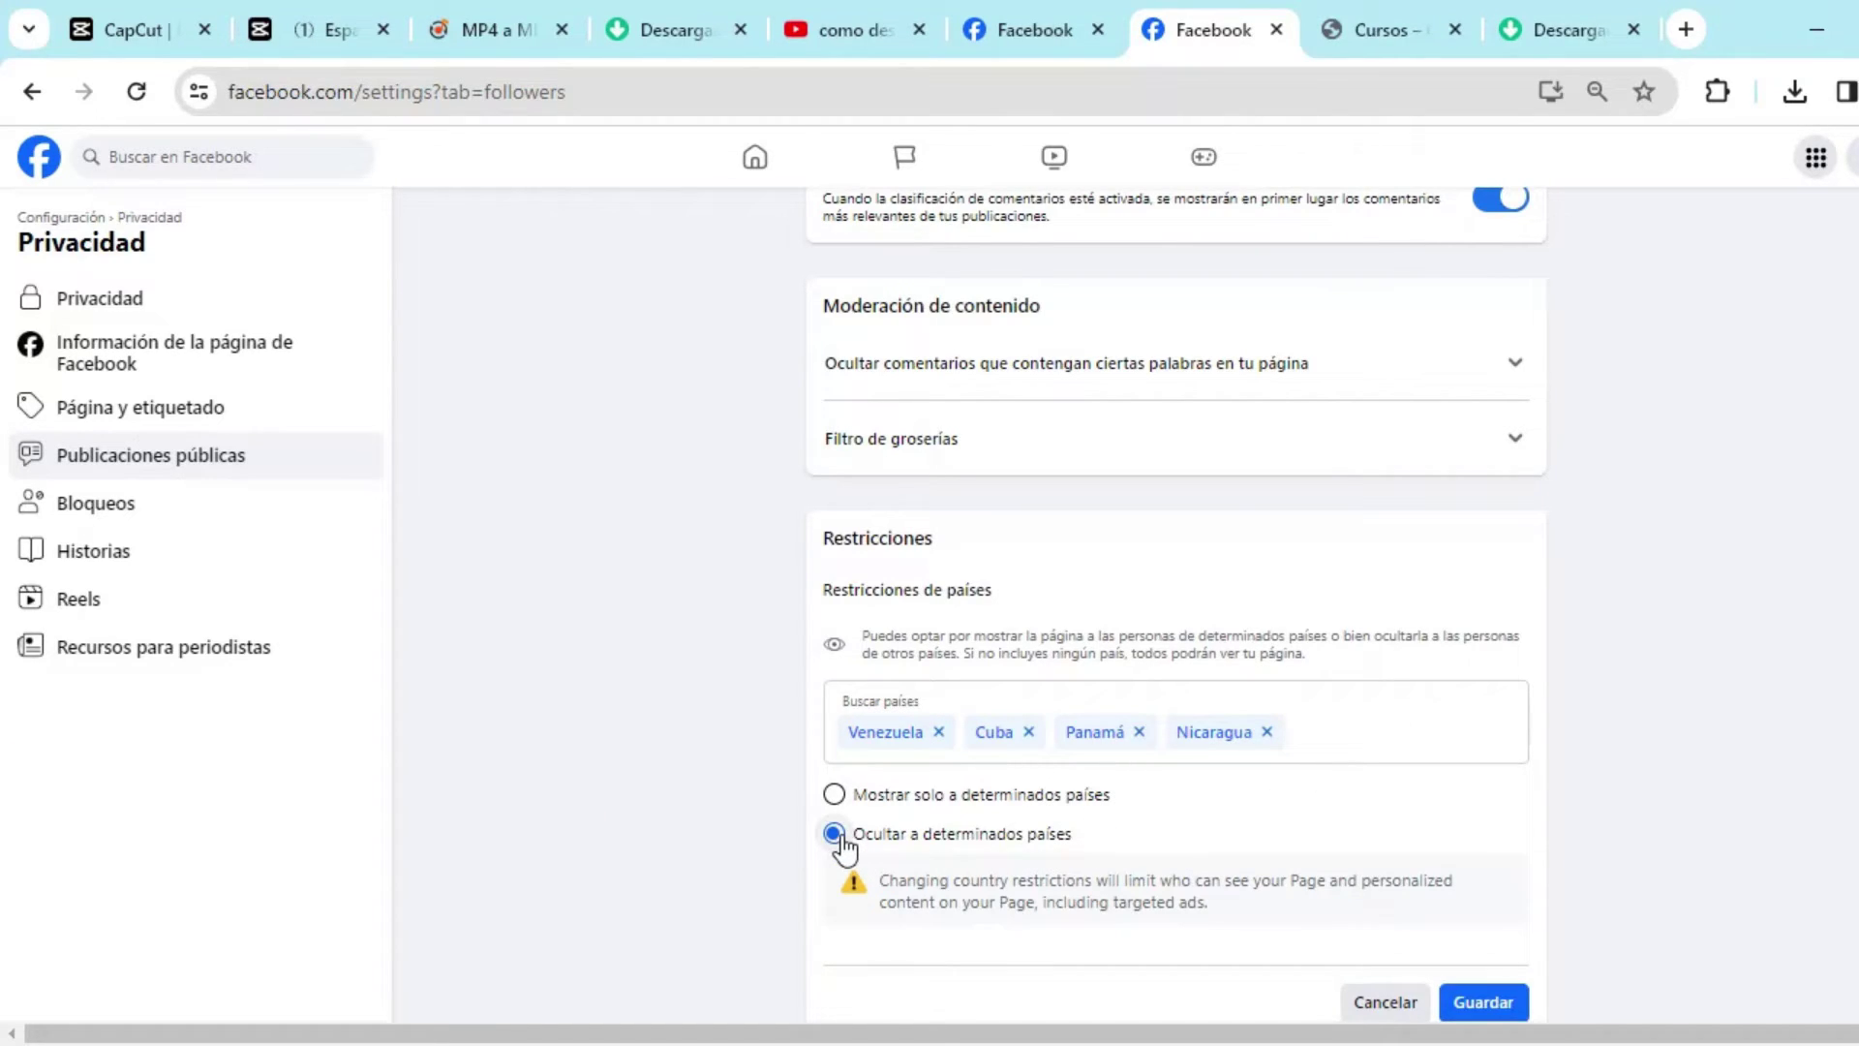
scroll(1150, 811, down, 3)
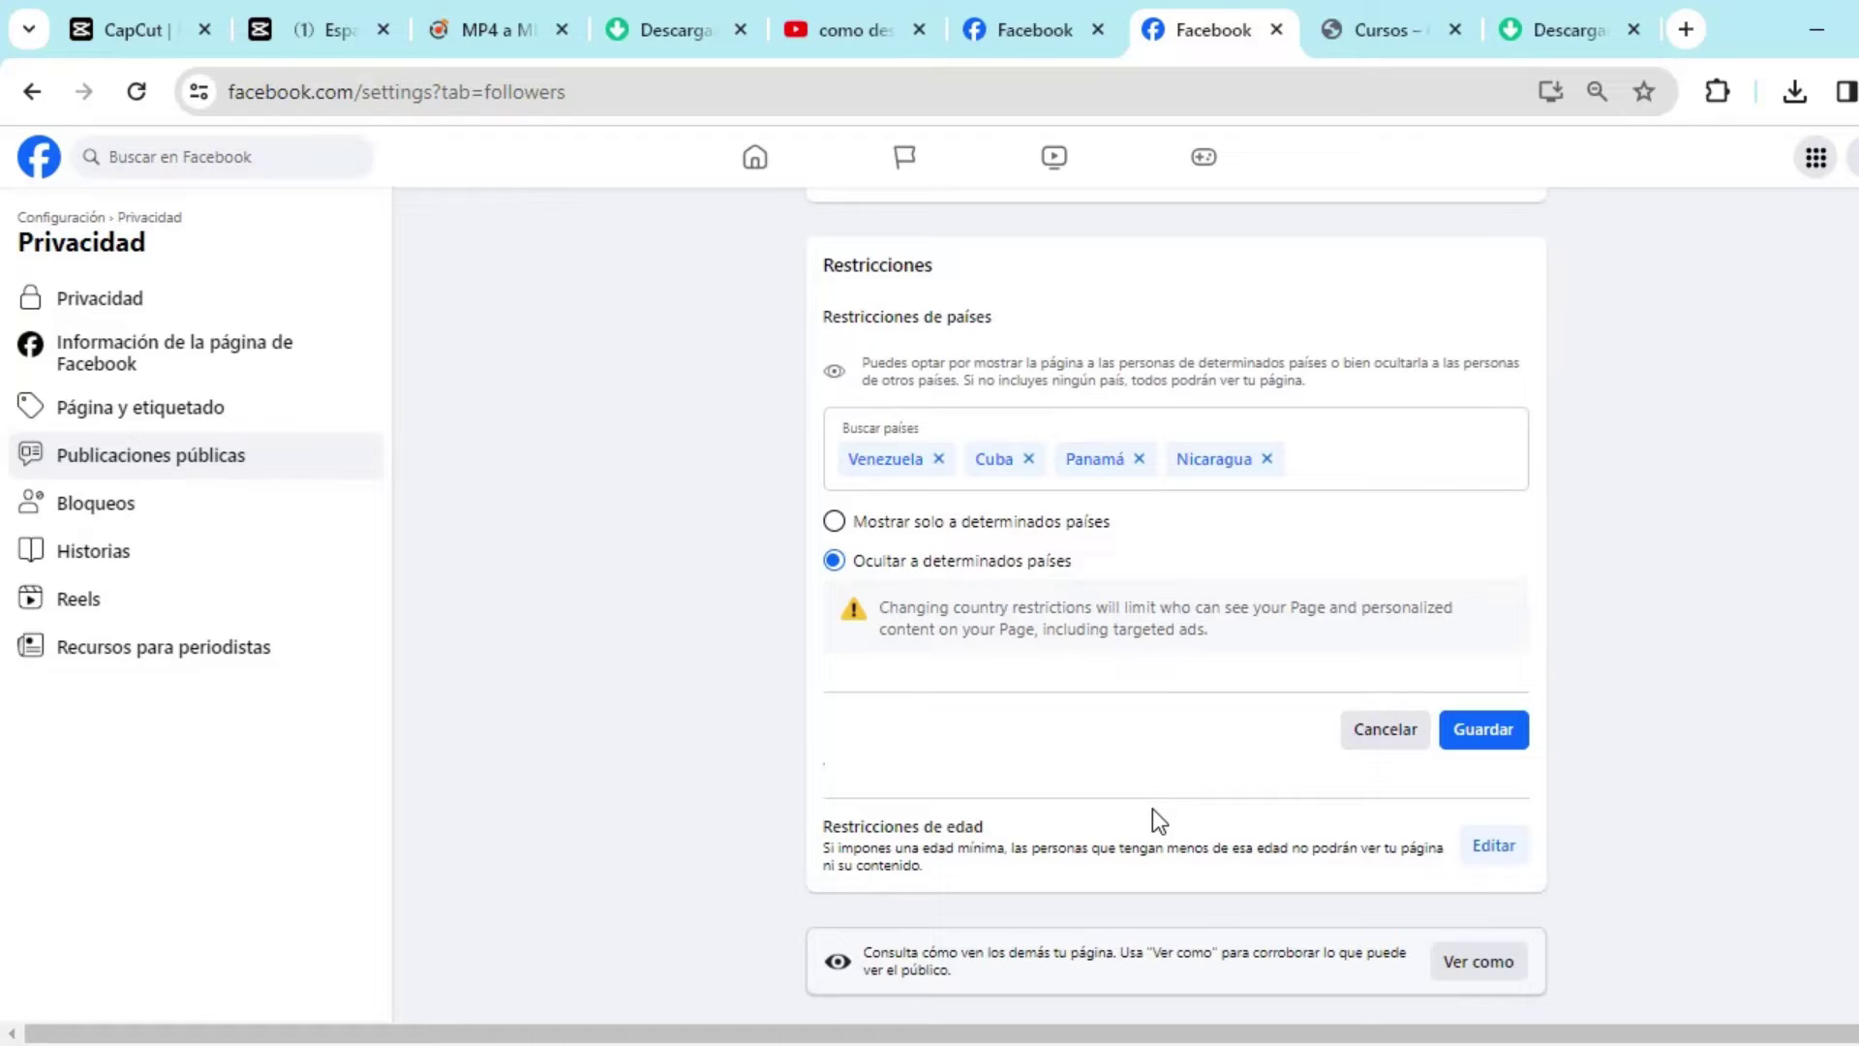
scroll(1152, 814, up, 2)
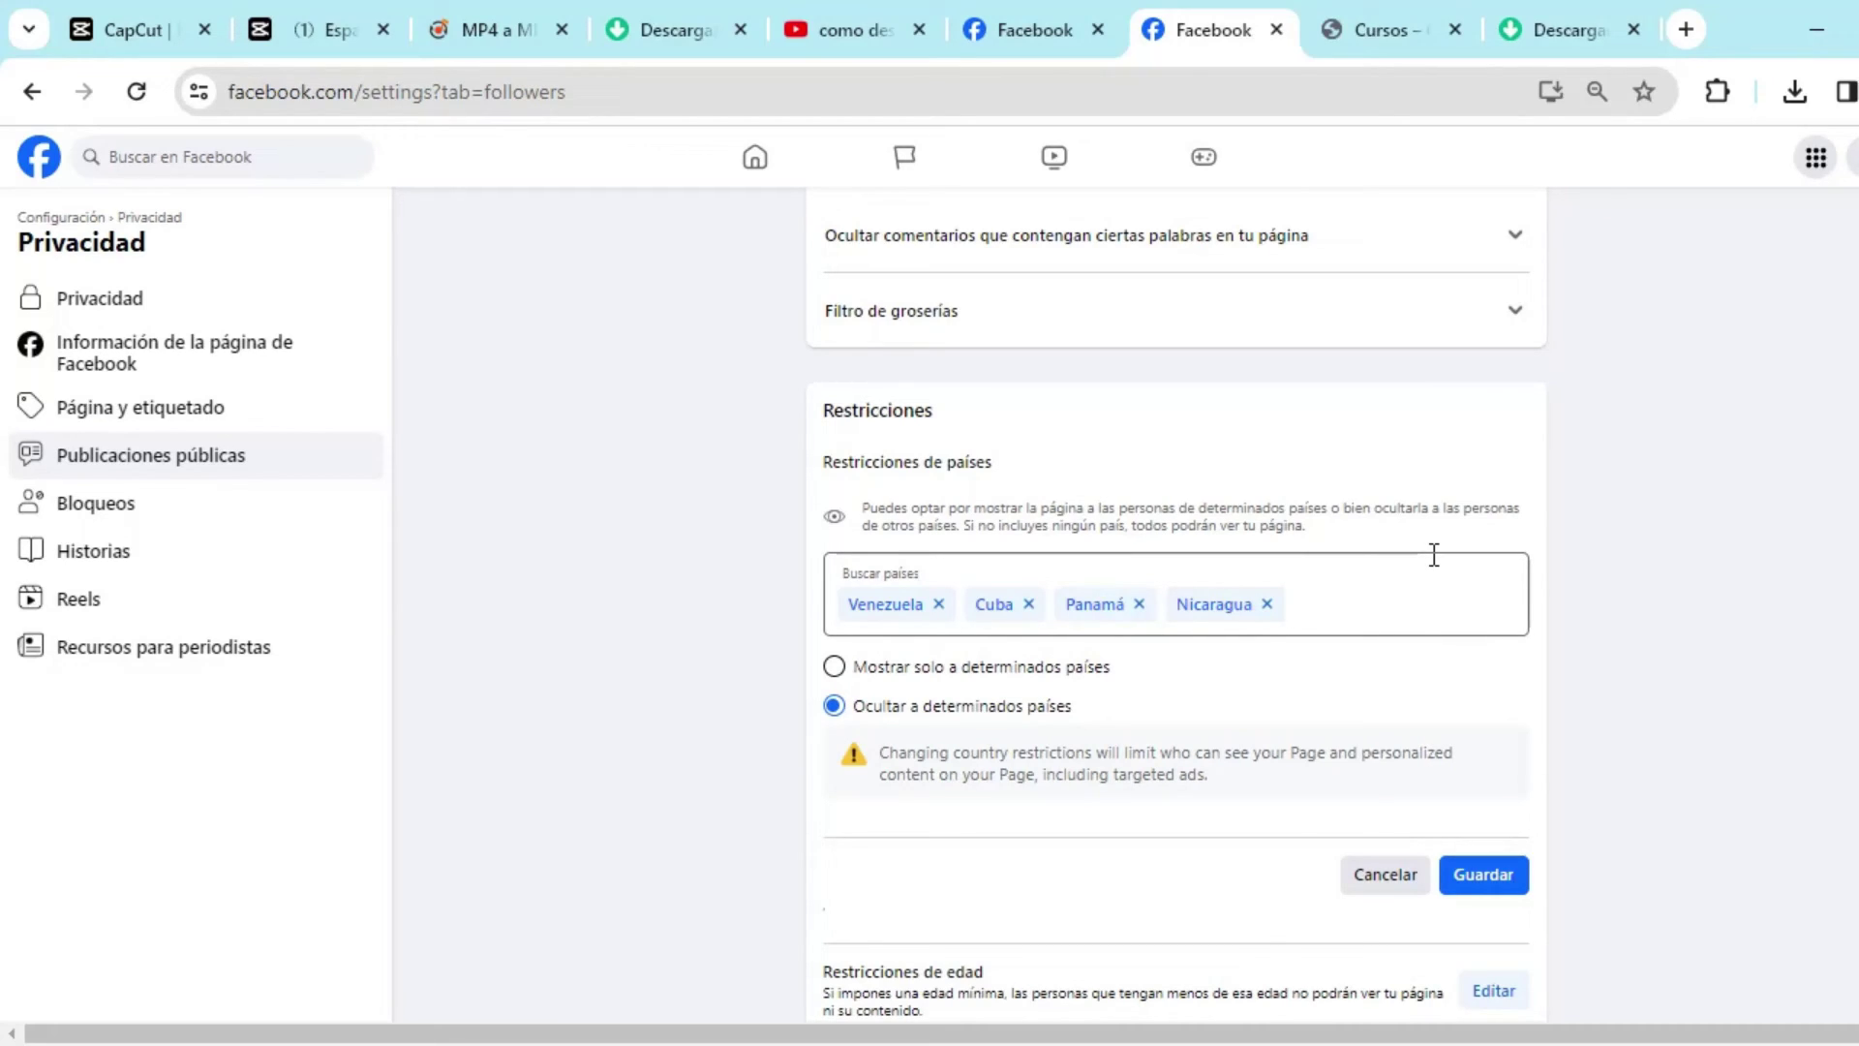
Step: Switch to the Impulso Express Academy courses page and open its Iniciar Sesión page
click(1336, 21)
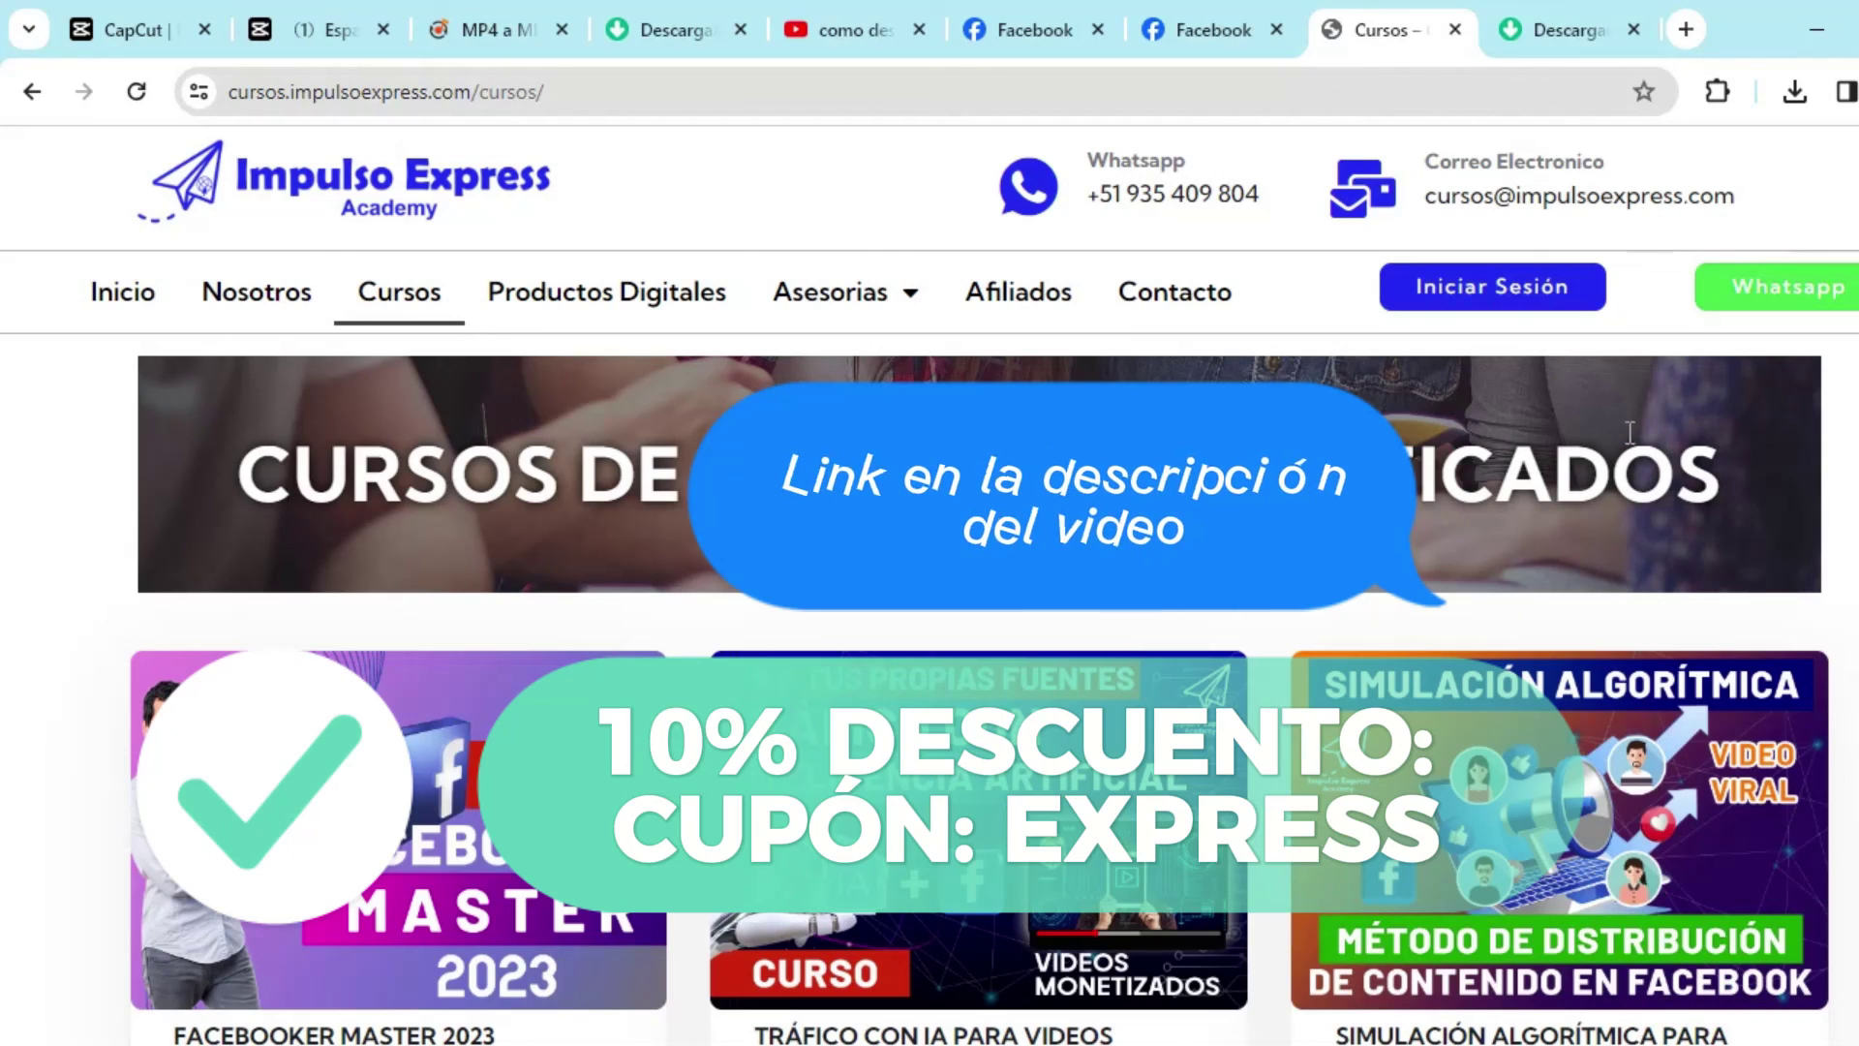
click(1561, 302)
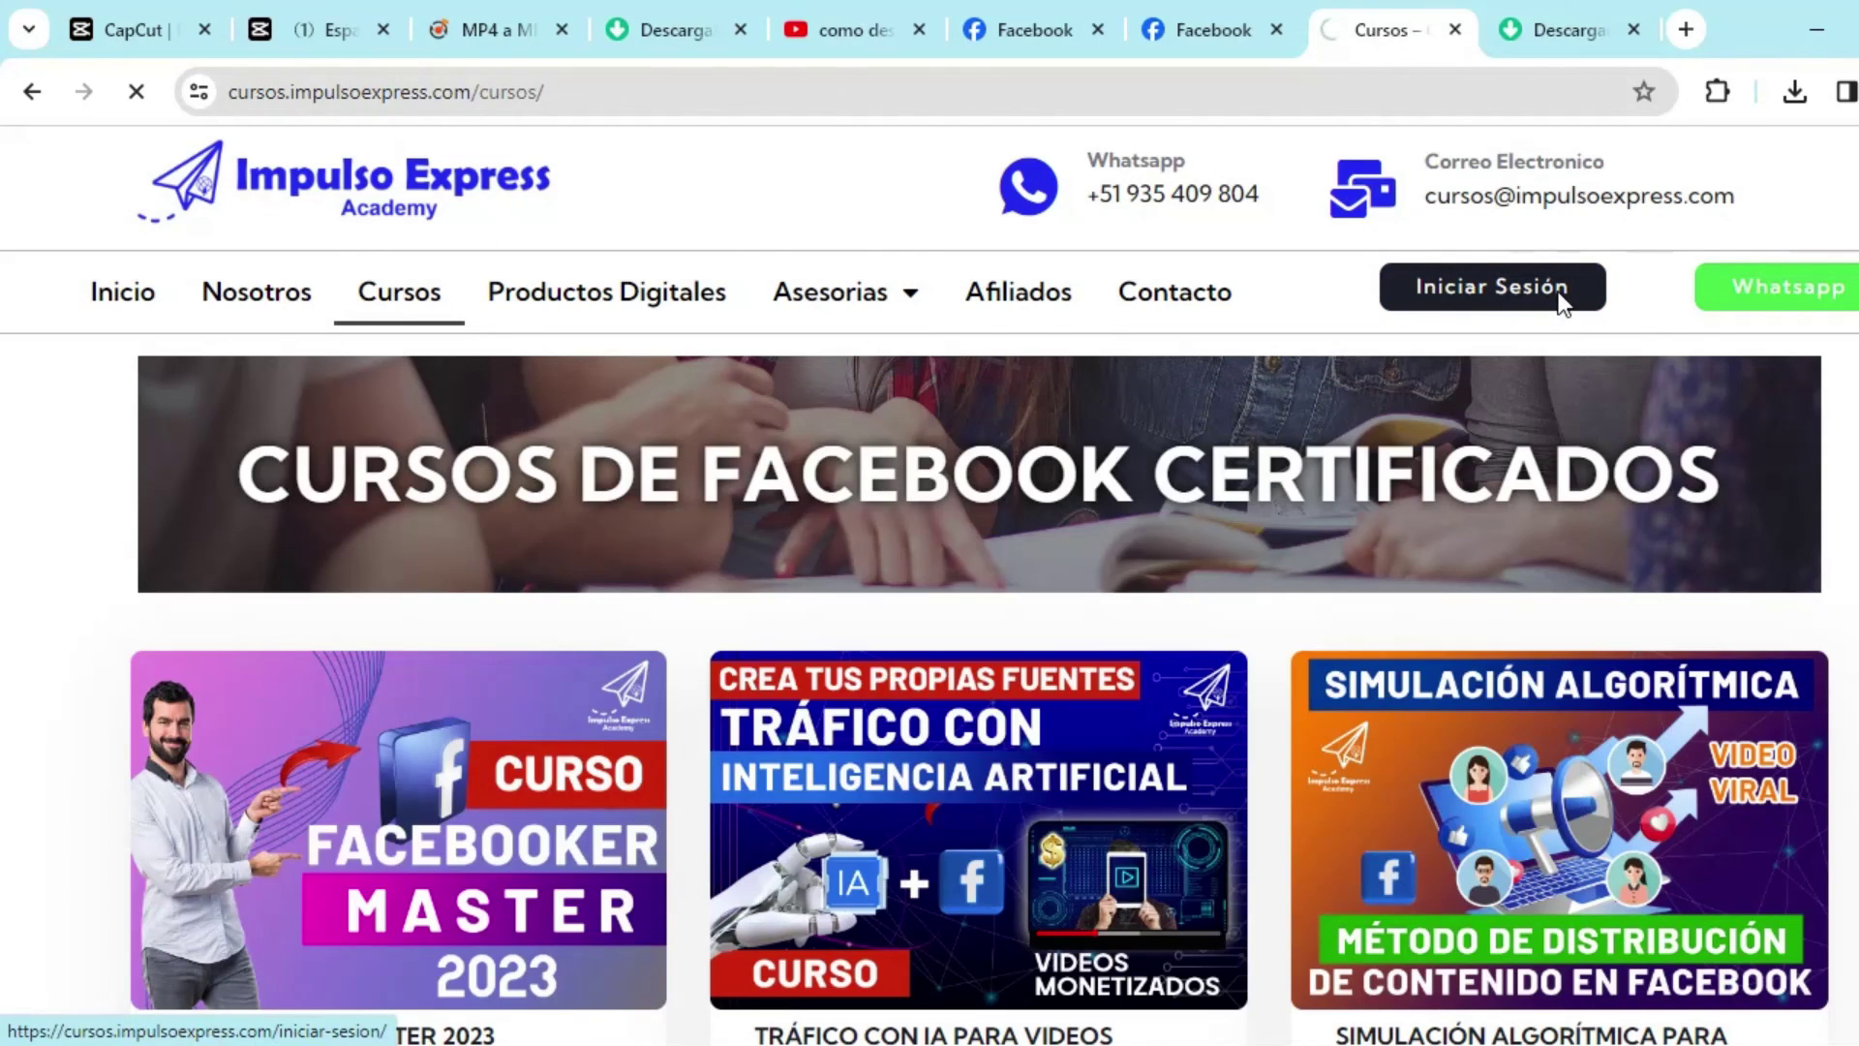